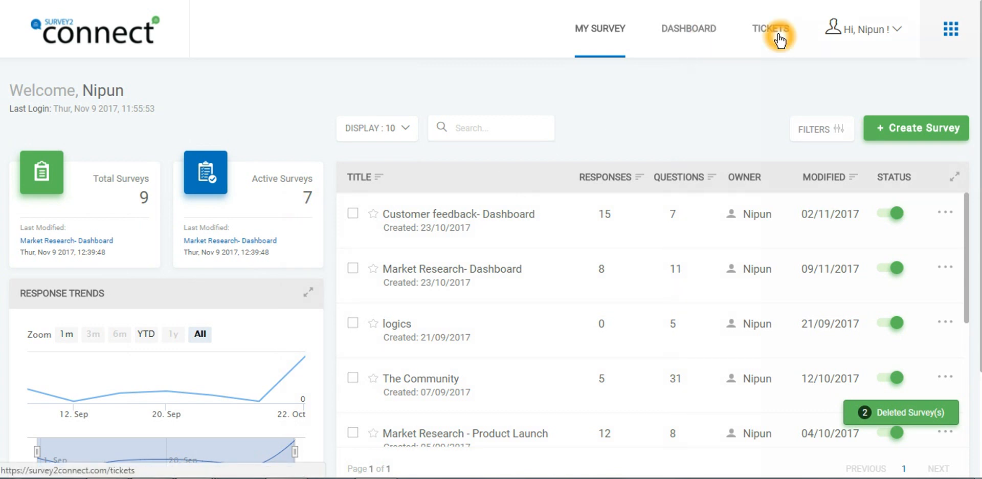
Open the list of available dashboards from the survey home page
{"action": "left_click", "coordinate": [951, 33]}
{"action": "left_click", "coordinate": [952, 34]}
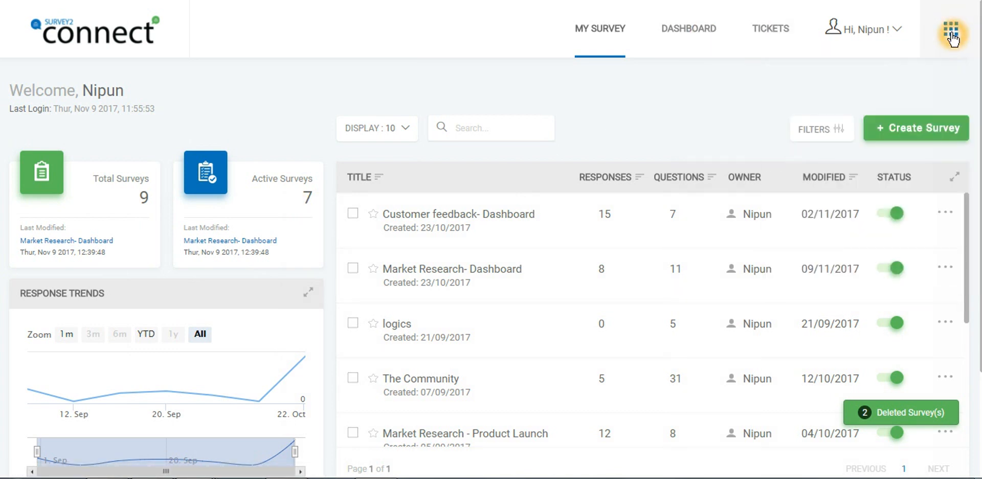
{"action": "left_click", "coordinate": [699, 37]}
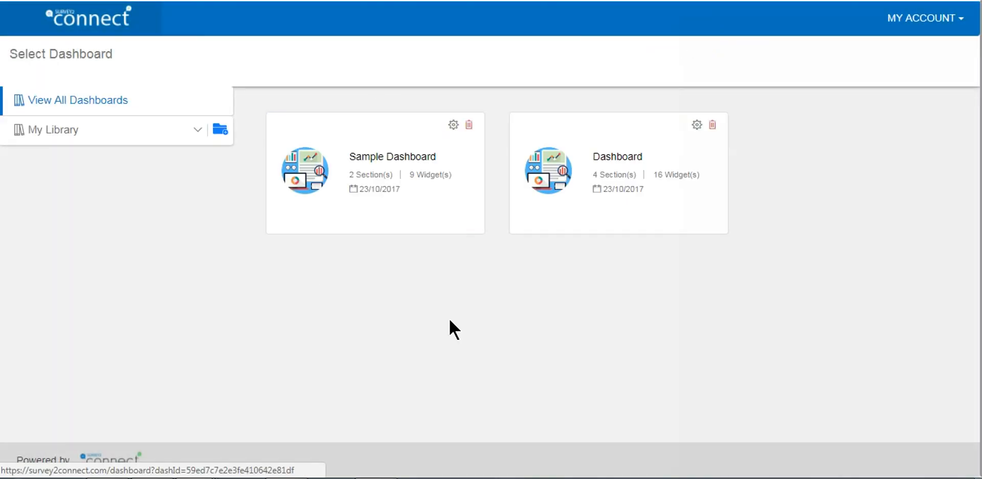
{"action": "left_click", "coordinate": [436, 305]}
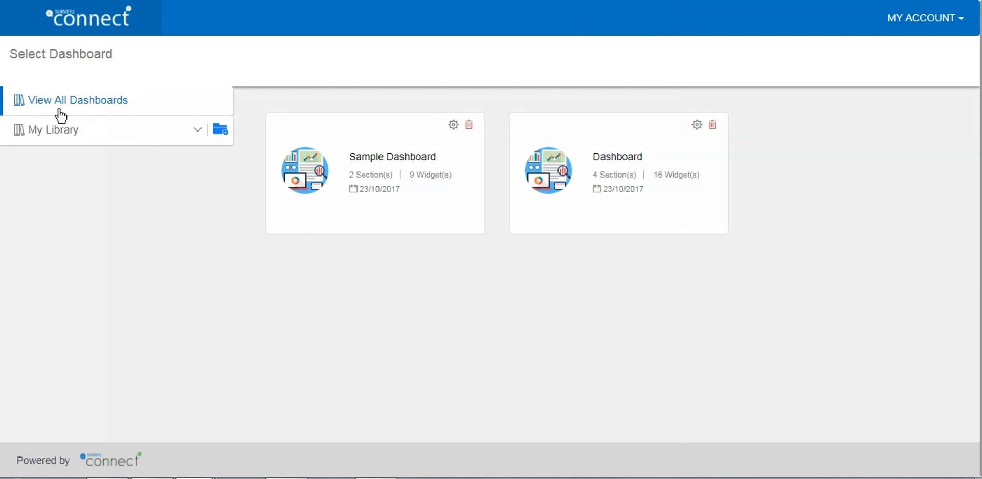
{"action": "left_click", "coordinate": [131, 102]}
{"action": "left_click", "coordinate": [421, 299]}
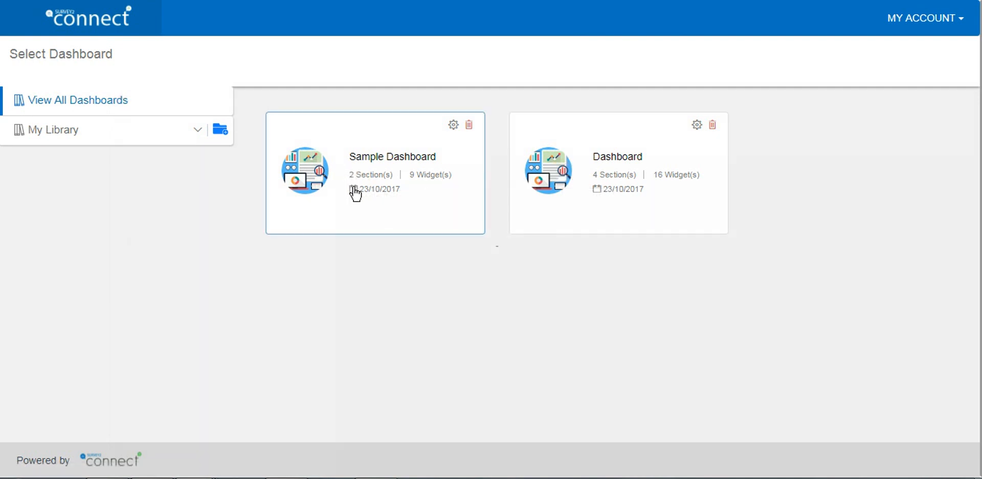
{"action": "left_click", "coordinate": [426, 187]}
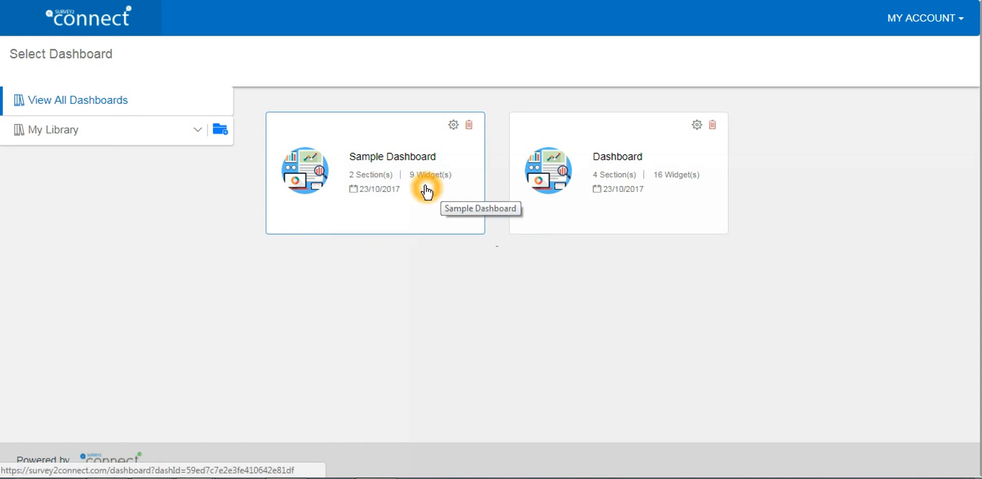
{"action": "left_click", "coordinate": [437, 191]}
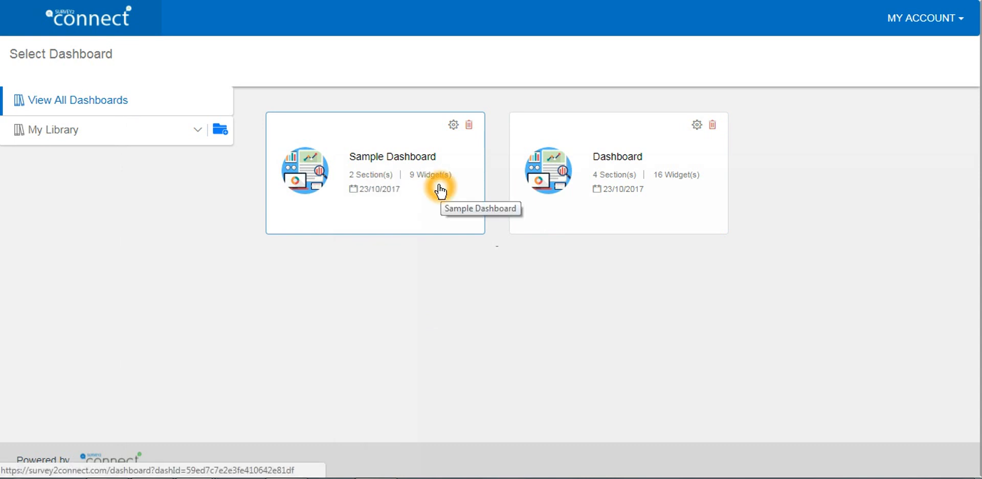
{"action": "left_click", "coordinate": [367, 216]}
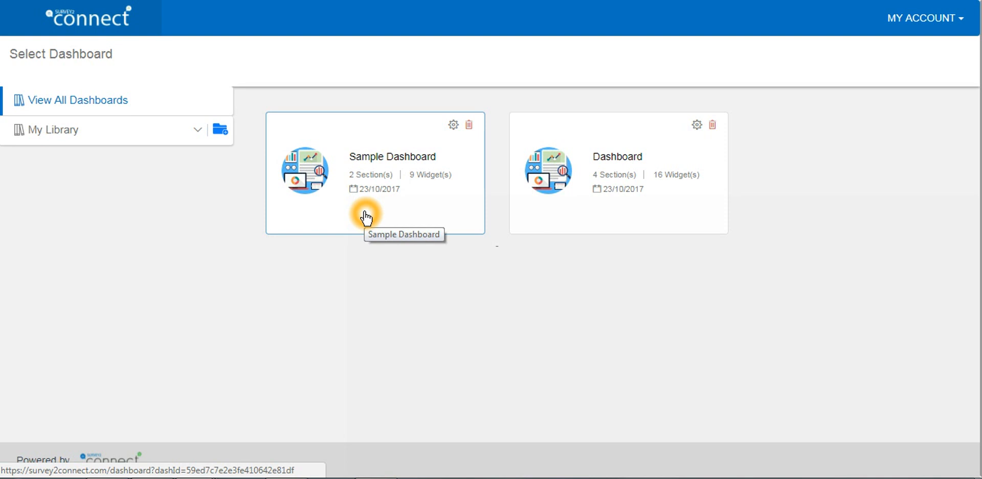
{"action": "left_click", "coordinate": [110, 139]}
{"action": "left_click", "coordinate": [62, 134]}
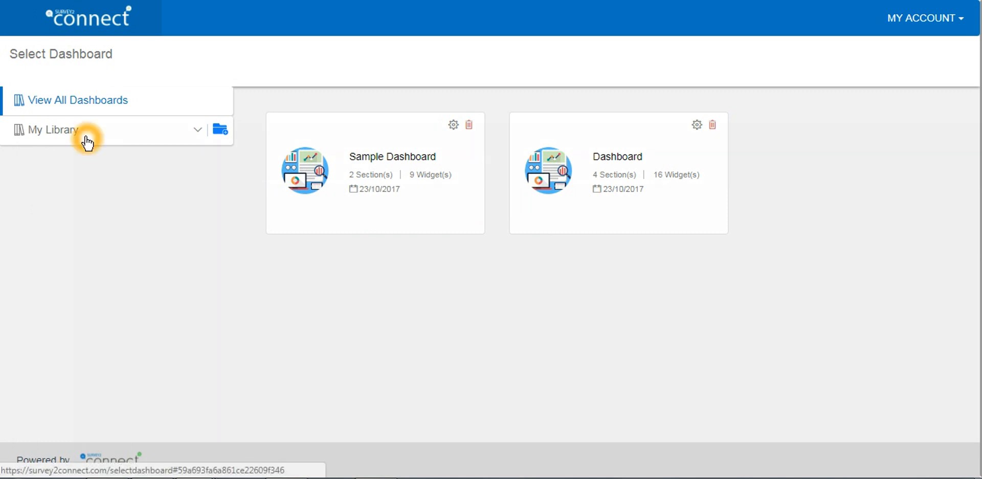
{"action": "left_click", "coordinate": [139, 143]}
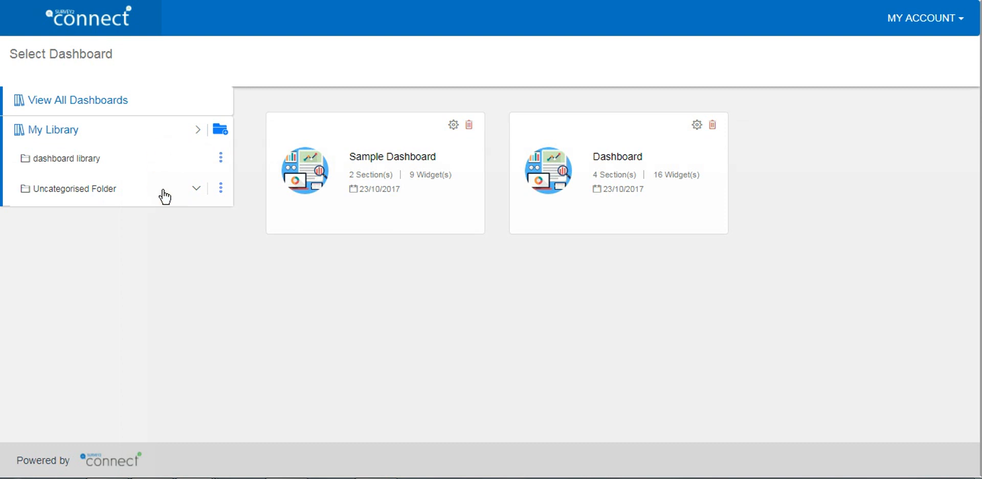
{"action": "left_click", "coordinate": [221, 130]}
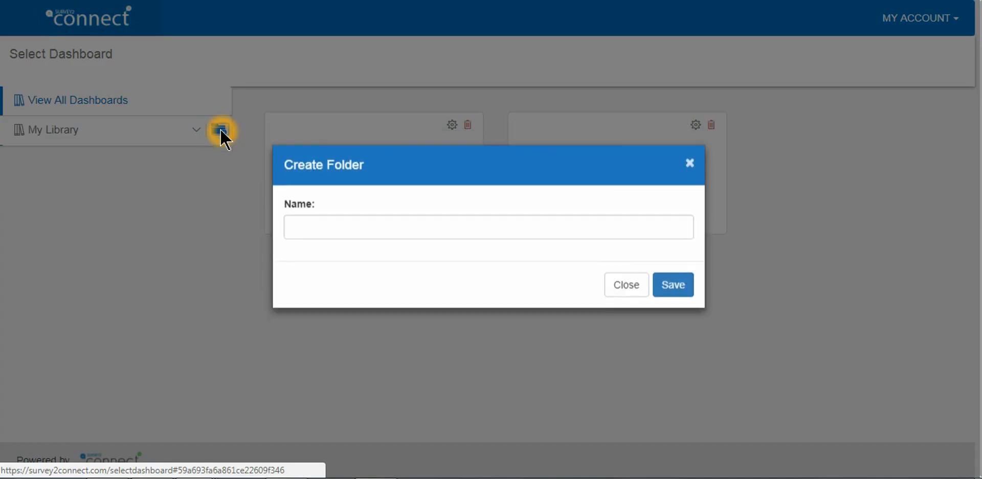
{"action": "left_click", "coordinate": [634, 302]}
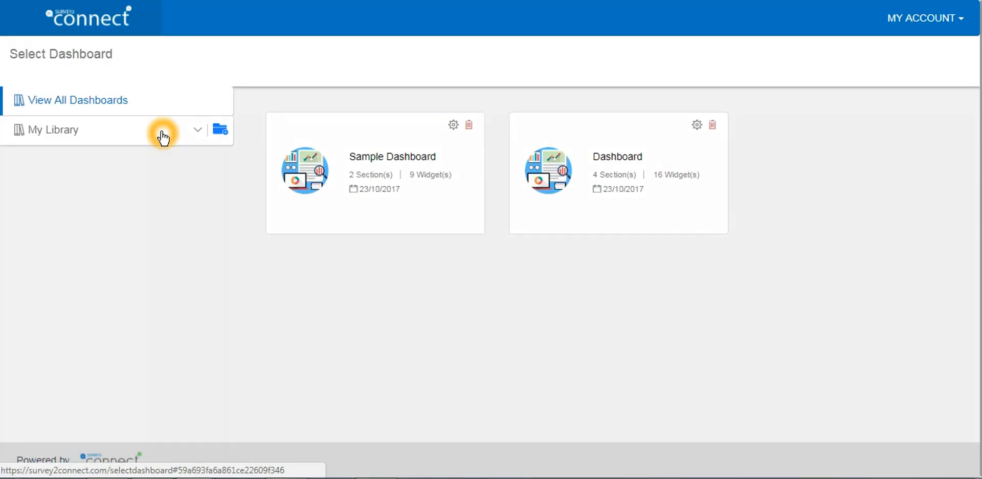
Expand My Library to show its dashboard folders, including the Uncategorised Folder
{"action": "left_click", "coordinate": [163, 135]}
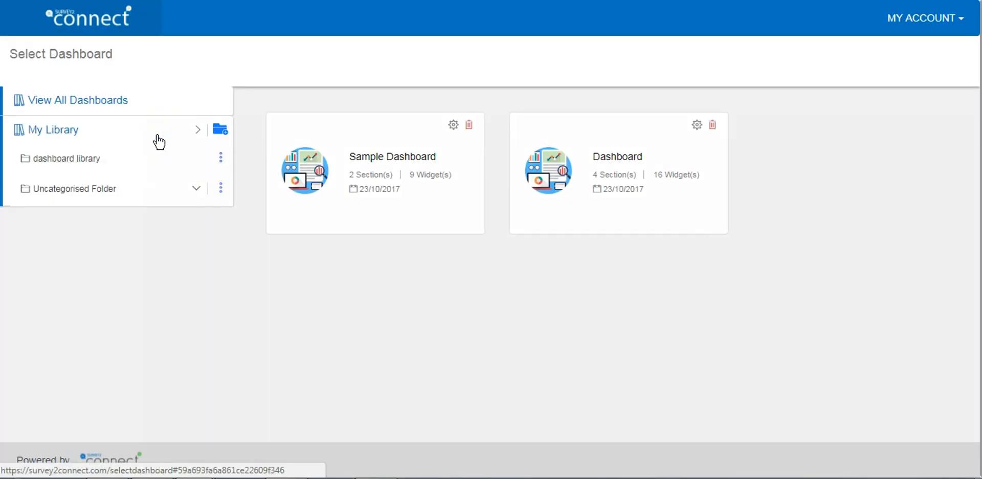
{"action": "left_click", "coordinate": [104, 165]}
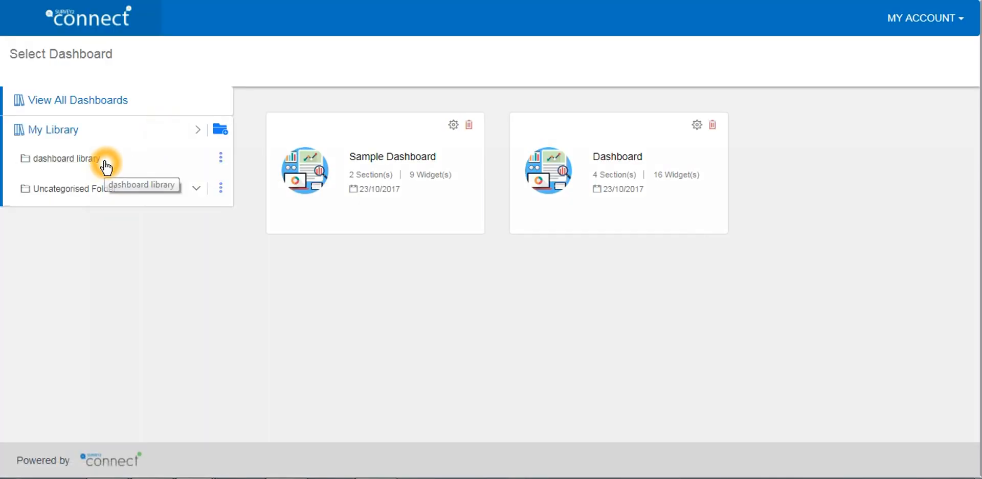
{"action": "left_click", "coordinate": [135, 195]}
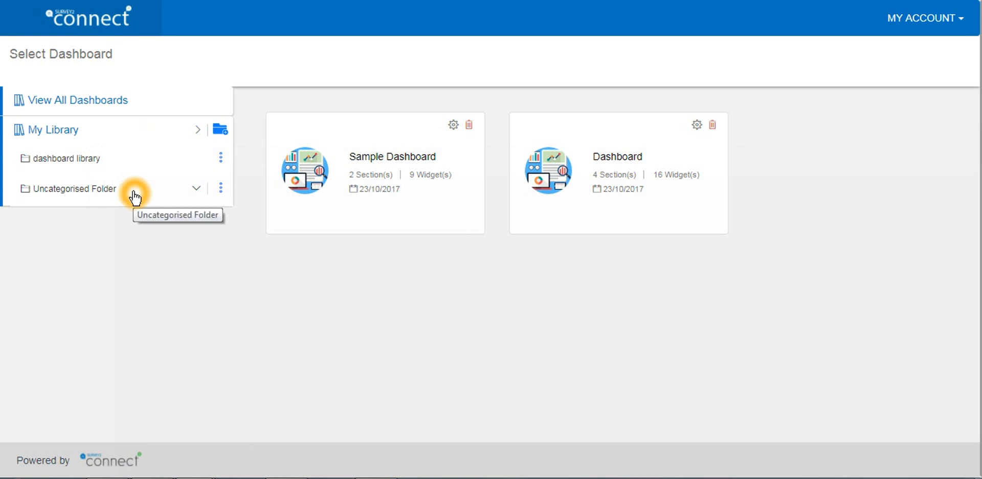
{"action": "left_click", "coordinate": [170, 197]}
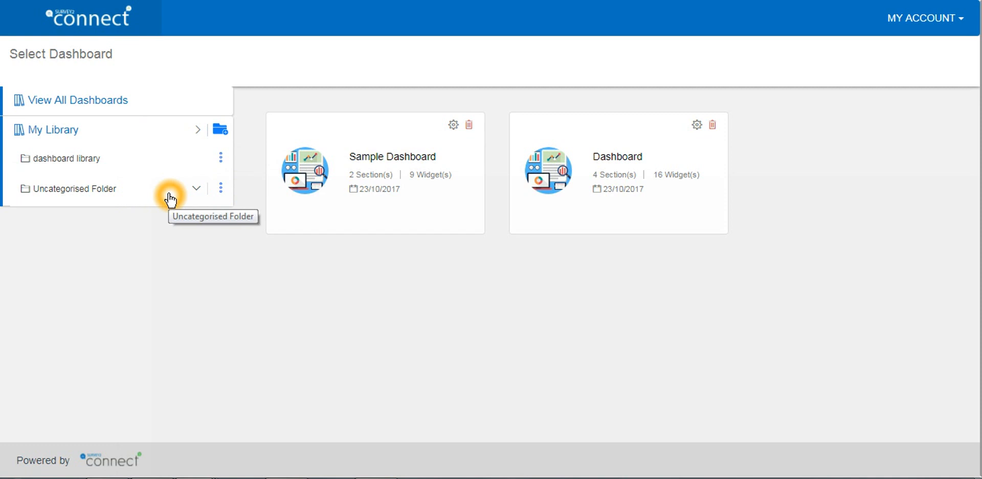
{"action": "left_click", "coordinate": [220, 189]}
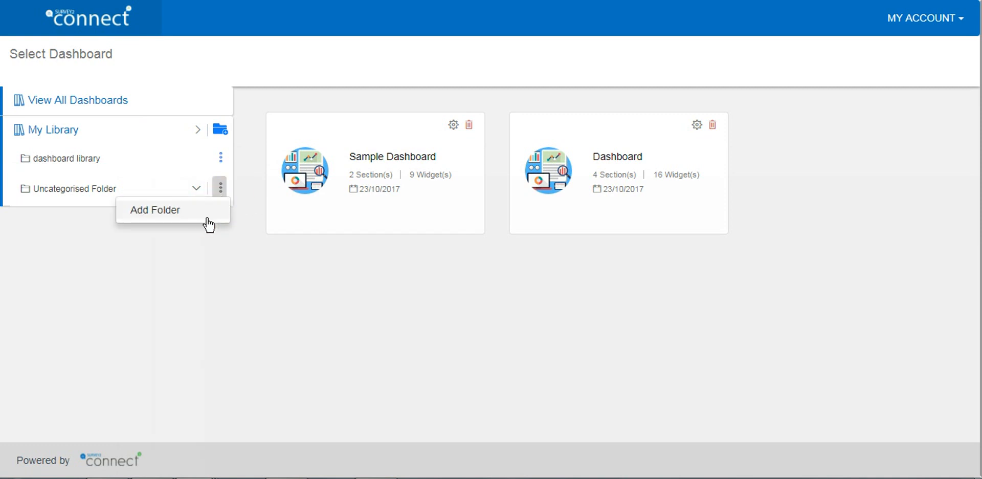
{"action": "left_click", "coordinate": [208, 219]}
{"action": "left_click", "coordinate": [626, 297]}
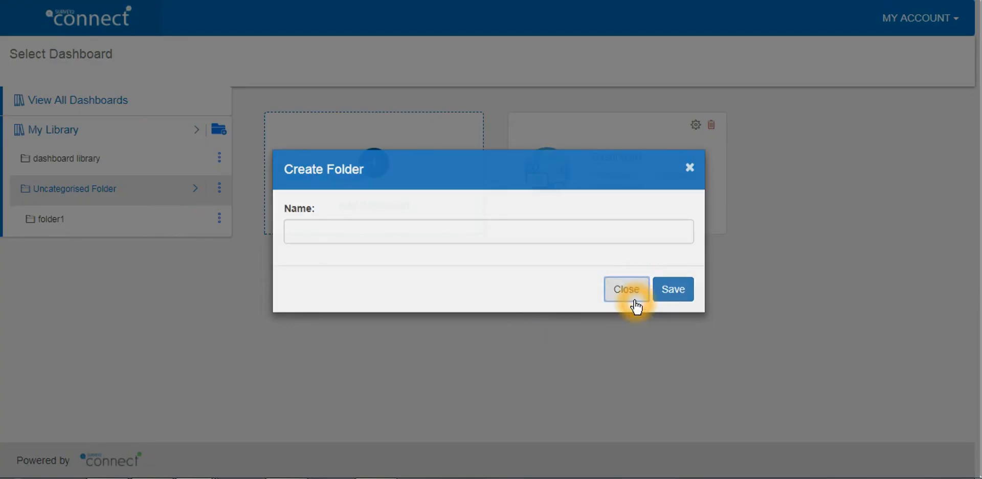
Add a new dashboard named "dashboard one" to the Uncategorised Folder and save it
{"action": "left_click", "coordinate": [282, 281]}
{"action": "left_click", "coordinate": [166, 202]}
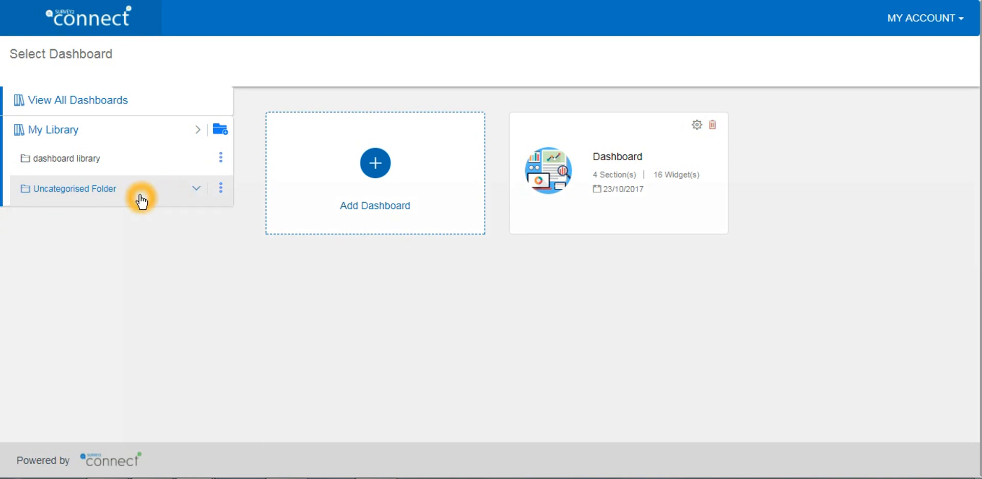
{"action": "left_click", "coordinate": [379, 167]}
{"action": "left_click", "coordinate": [426, 239]}
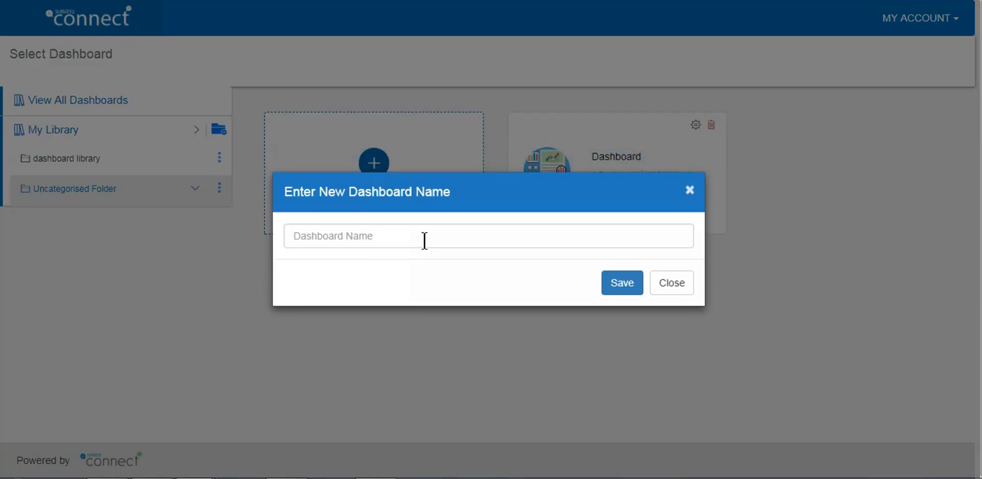
{"action": "left_click", "coordinate": [424, 240]}
{"action": "type", "text": "dashboard one"}
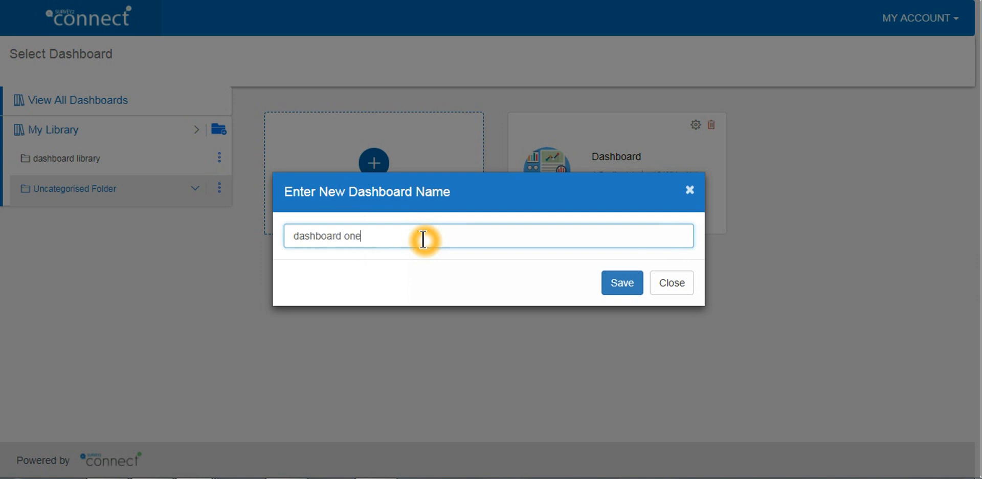
{"action": "left_click", "coordinate": [620, 284]}
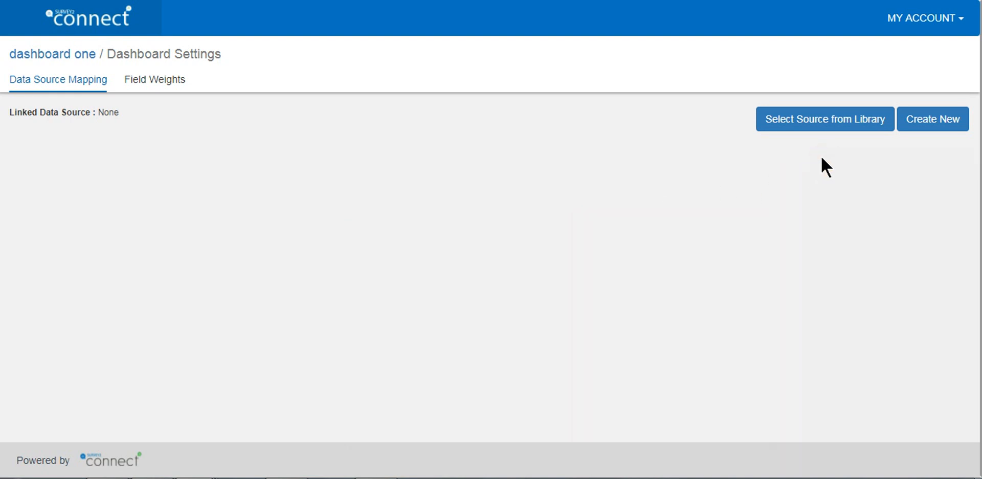
{"action": "left_click", "coordinate": [882, 127]}
{"action": "left_click", "coordinate": [821, 127]}
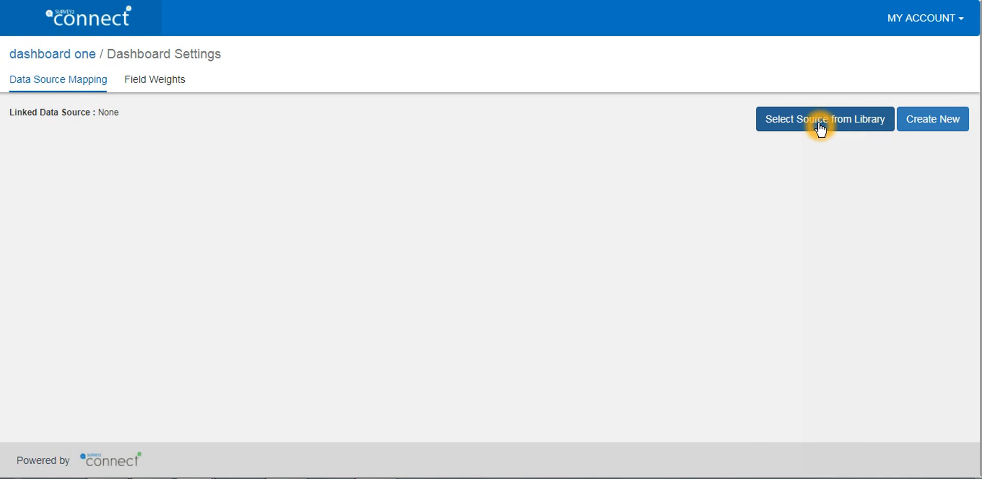
{"action": "left_click", "coordinate": [938, 118]}
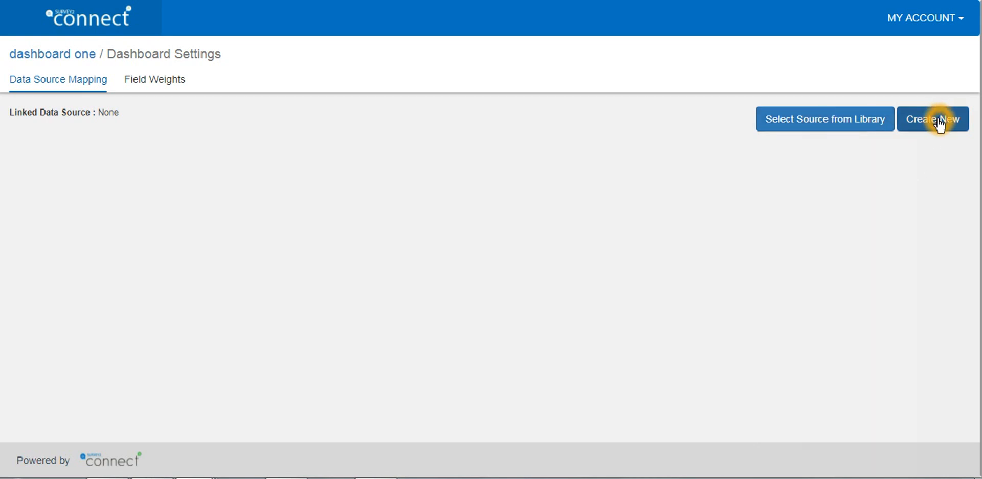
Create a new data source named "dashboard one" in the video folder under My Library's new dashboard folder
{"action": "left_click", "coordinate": [940, 127]}
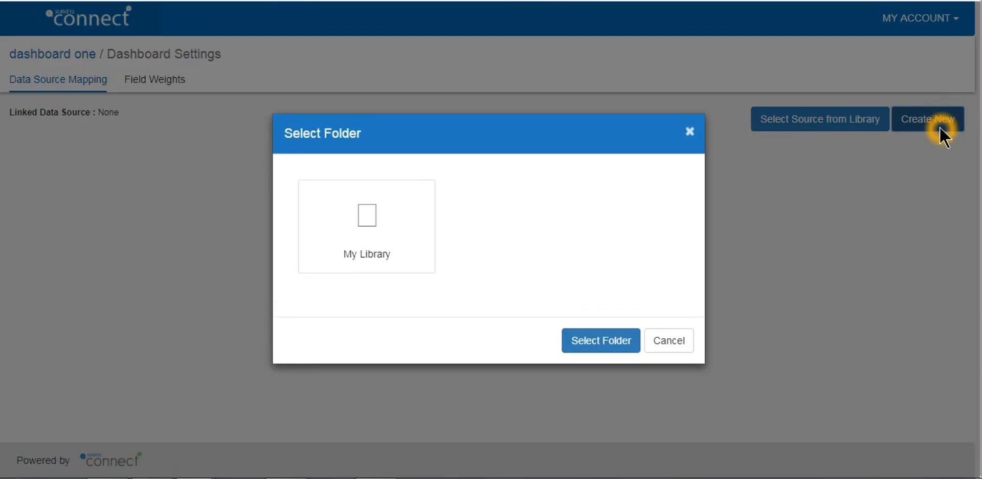
{"action": "left_click", "coordinate": [371, 226]}
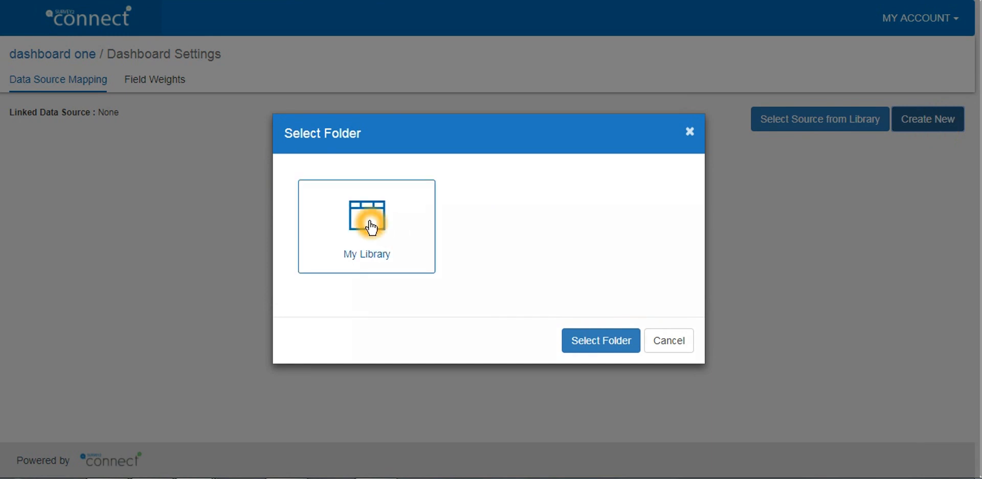
{"action": "left_click", "coordinate": [529, 307]}
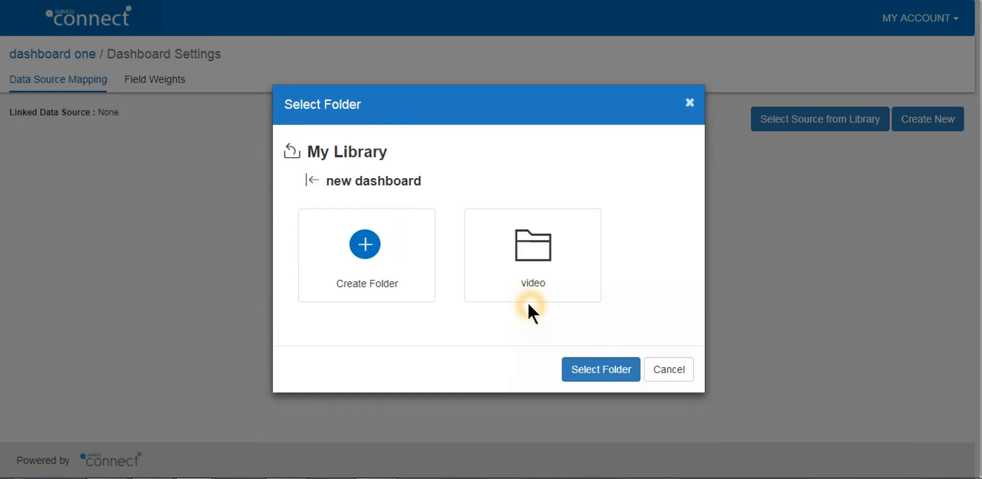
{"action": "left_click", "coordinate": [544, 250]}
{"action": "left_click", "coordinate": [599, 378]}
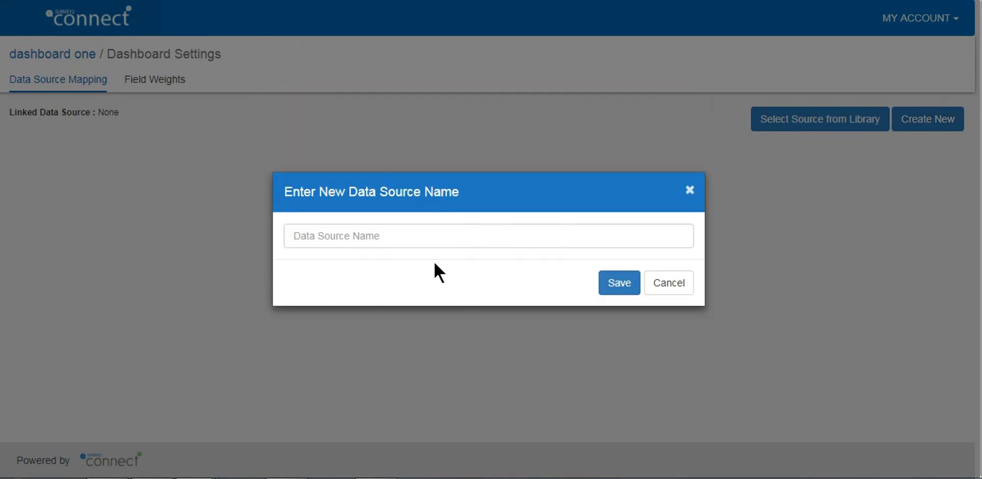
{"action": "left_click", "coordinate": [418, 235]}
{"action": "type", "text": "dashboard one"}
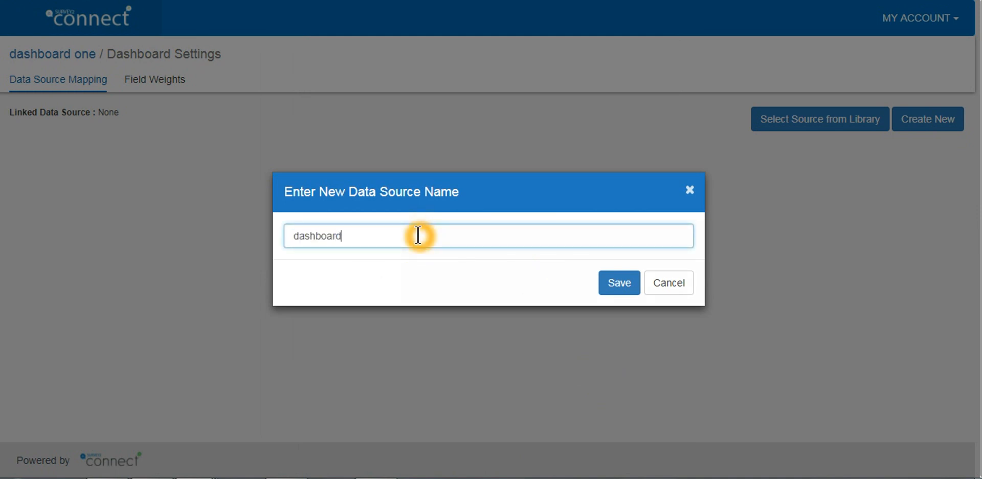
{"action": "left_click", "coordinate": [614, 290]}
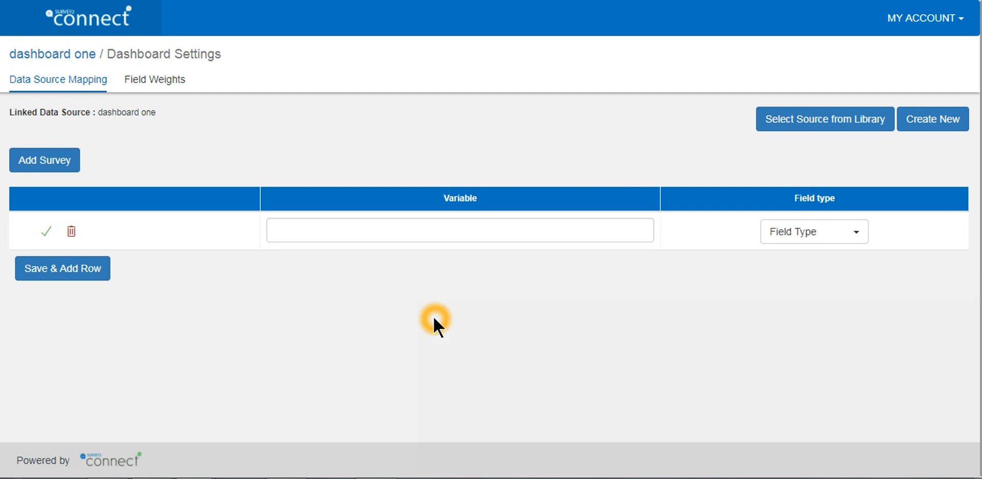
Add the "Customer feedback- Dashboard" survey to the data source mapping
{"action": "left_click", "coordinate": [65, 160]}
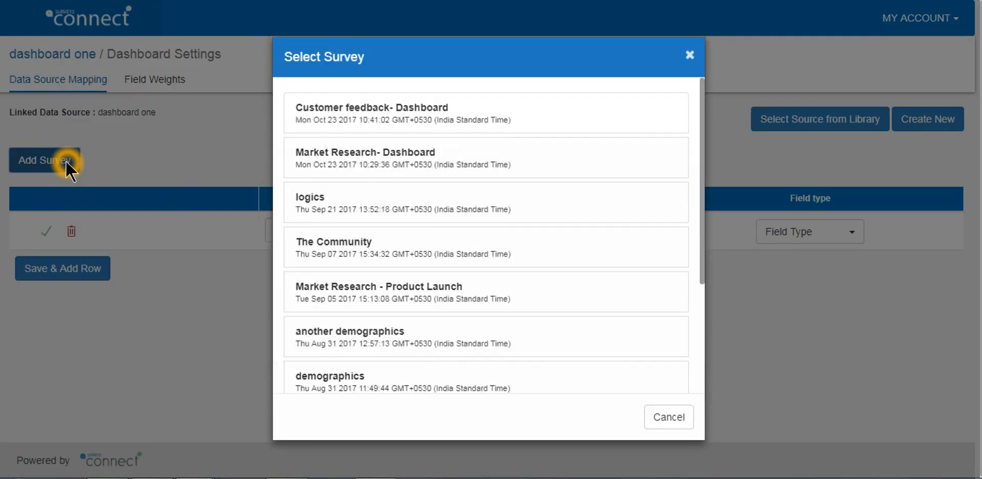
{"action": "left_click", "coordinate": [398, 122]}
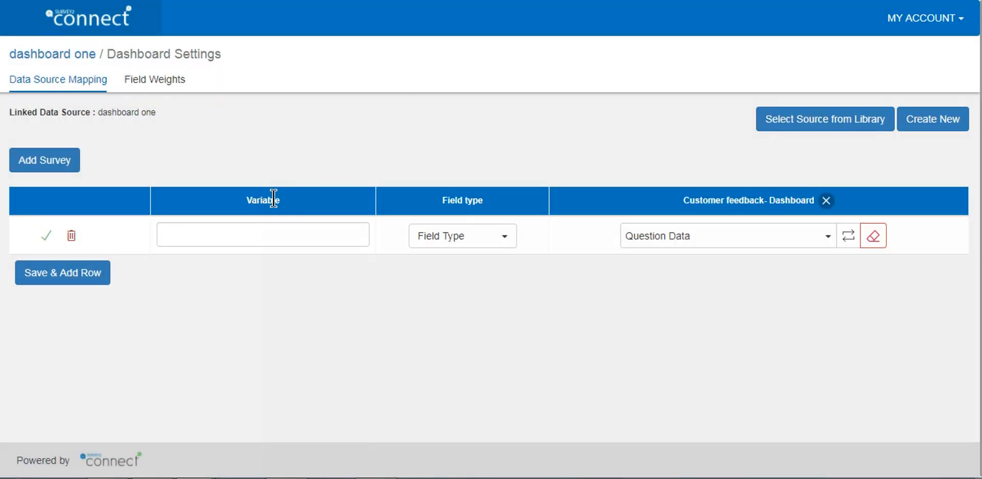
{"action": "left_click", "coordinate": [695, 202]}
Map the first variable row to the survey question starting "How likely is it that you would recommend"
{"action": "left_click", "coordinate": [723, 232]}
{"action": "left_click", "coordinate": [829, 236]}
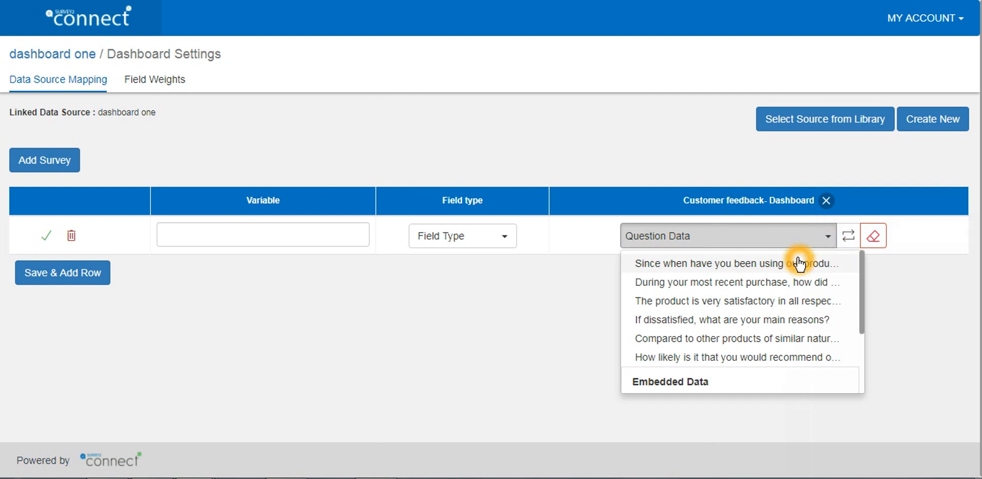
{"action": "left_click_drag", "start_coordinate": [862, 307], "coordinate": [864, 374]}
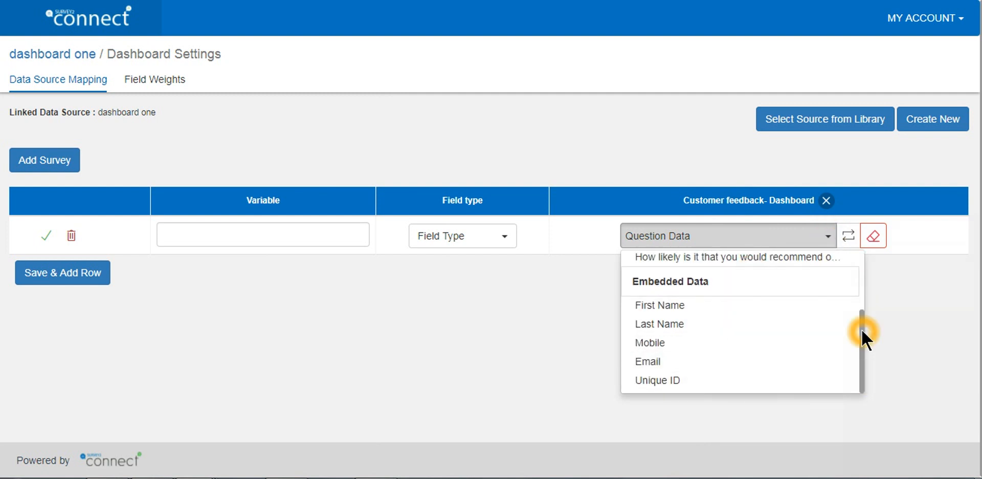
{"action": "left_click_drag", "start_coordinate": [862, 330], "coordinate": [848, 270]}
{"action": "left_click", "coordinate": [748, 357]}
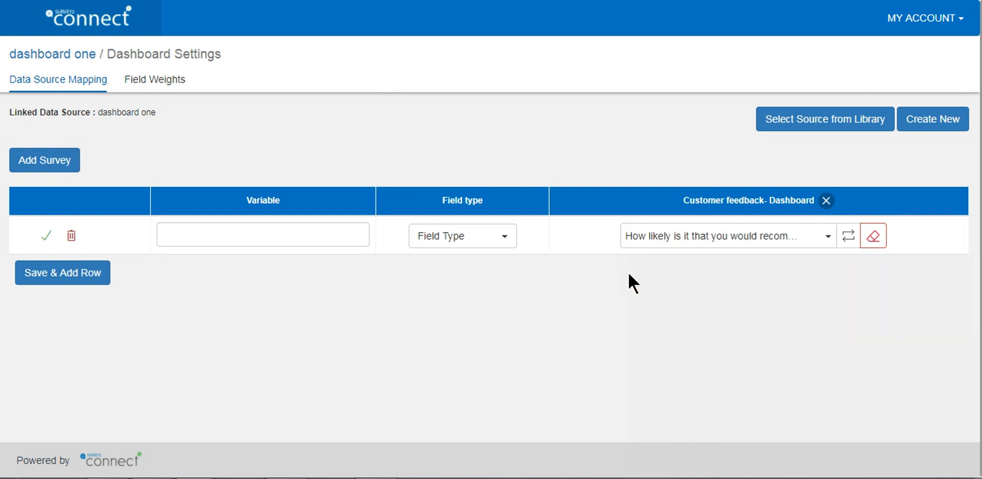
Set the field type of the first variable row to Number Set
{"action": "left_click", "coordinate": [475, 238]}
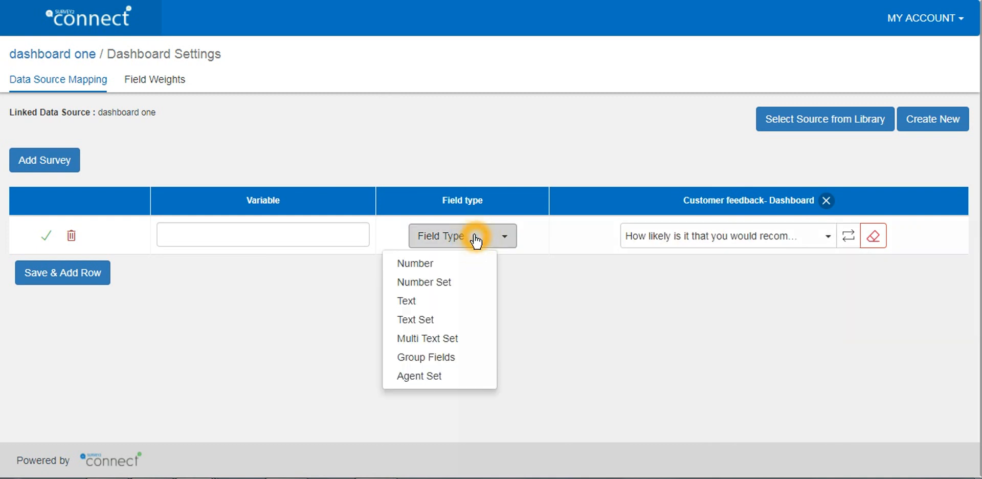
{"action": "left_click", "coordinate": [445, 282]}
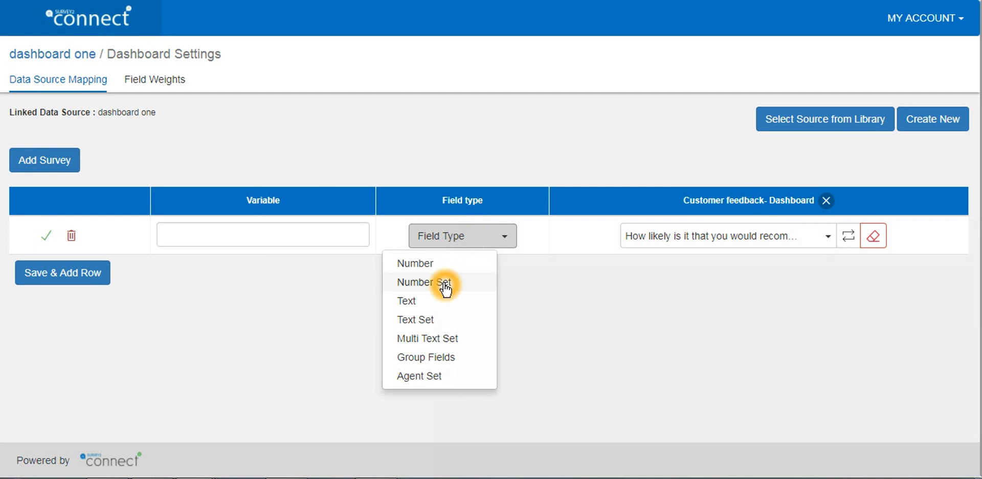
Examine the field type options available for the first variable row, from Number to Agent Set
{"action": "left_click", "coordinate": [499, 238]}
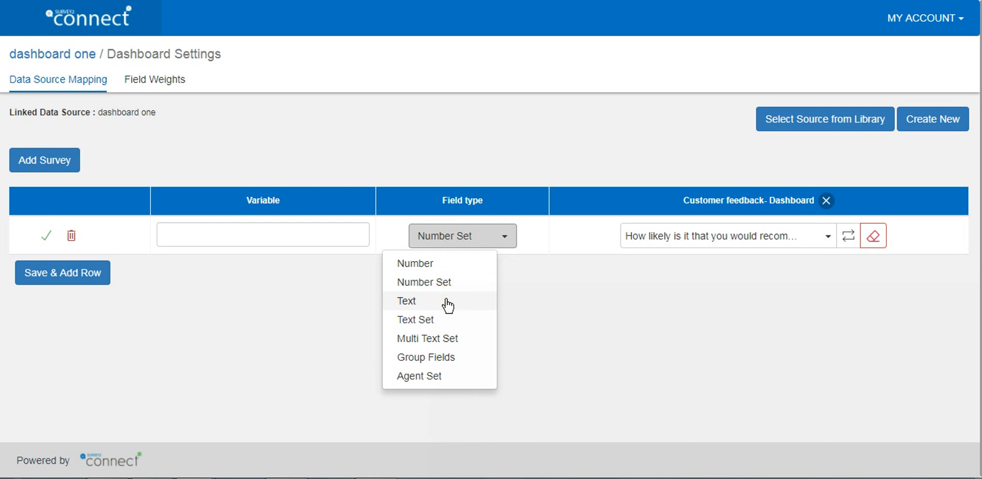
{"action": "left_click", "coordinate": [463, 267]}
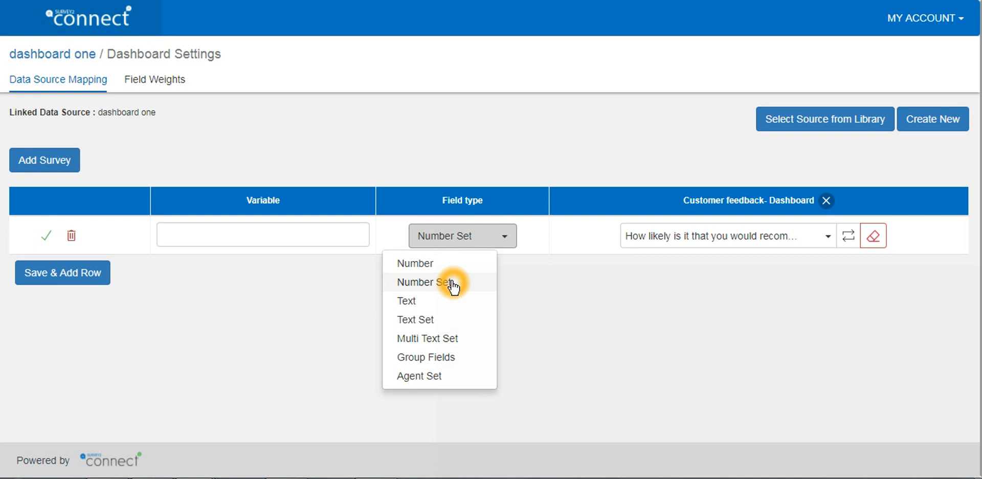
{"action": "left_click", "coordinate": [432, 303]}
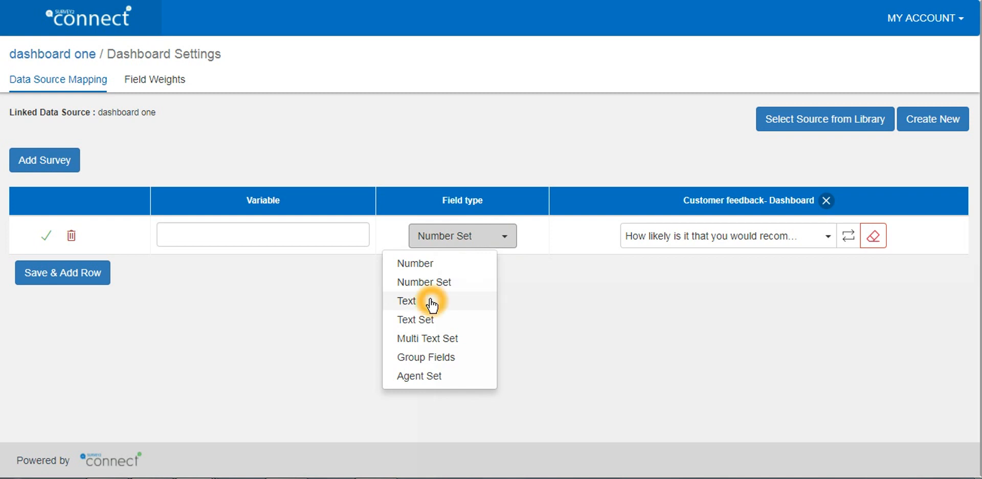
{"action": "left_click", "coordinate": [431, 303]}
{"action": "left_click", "coordinate": [431, 302]}
{"action": "left_click", "coordinate": [440, 322]}
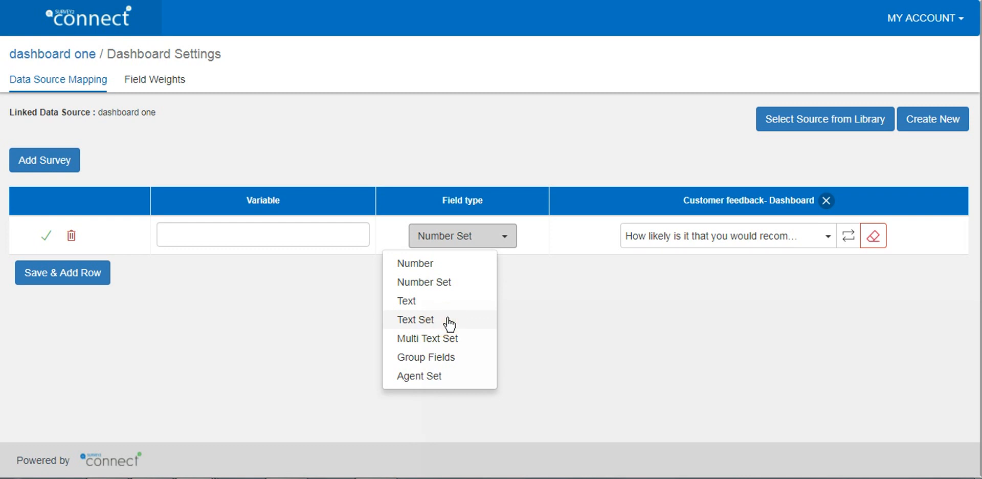
{"action": "left_click", "coordinate": [449, 322]}
{"action": "left_click", "coordinate": [453, 321]}
{"action": "left_click", "coordinate": [464, 323]}
{"action": "left_click", "coordinate": [463, 339]}
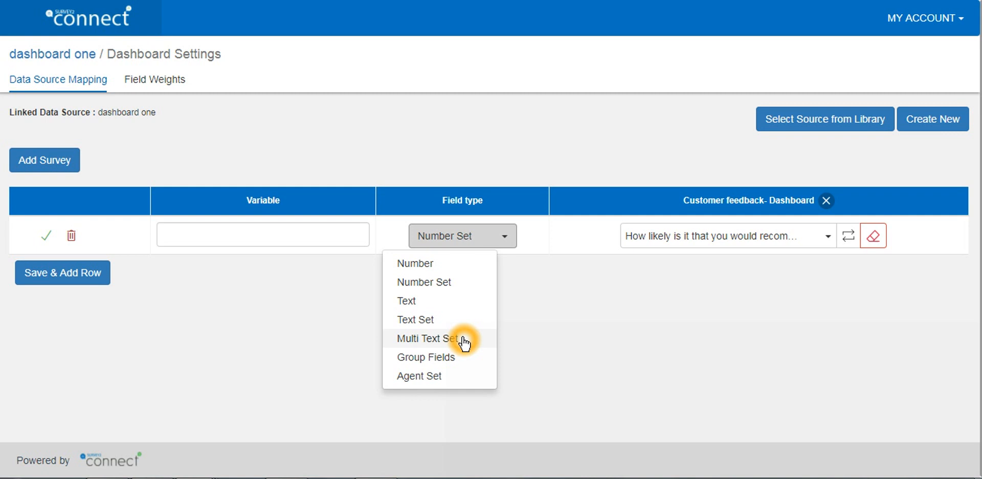
{"action": "left_click", "coordinate": [460, 359]}
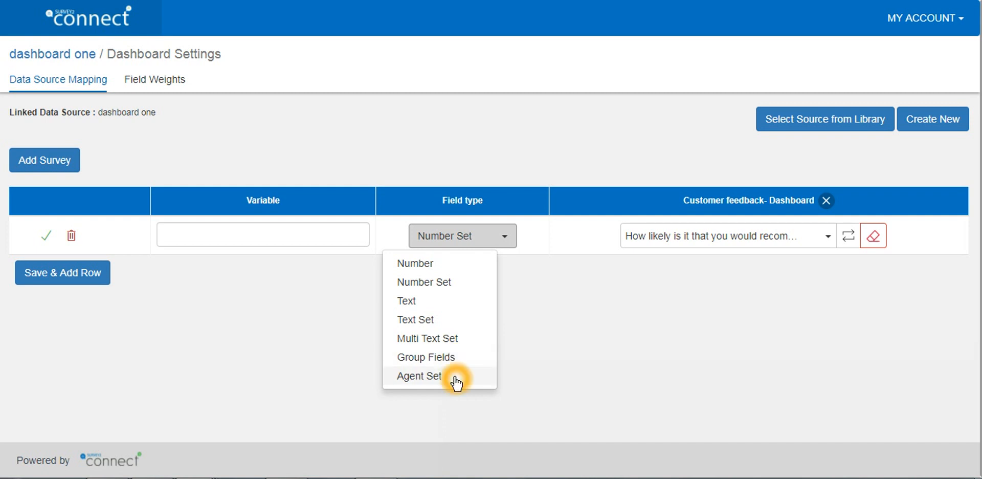
{"action": "left_click", "coordinate": [298, 303]}
{"action": "left_click", "coordinate": [69, 241]}
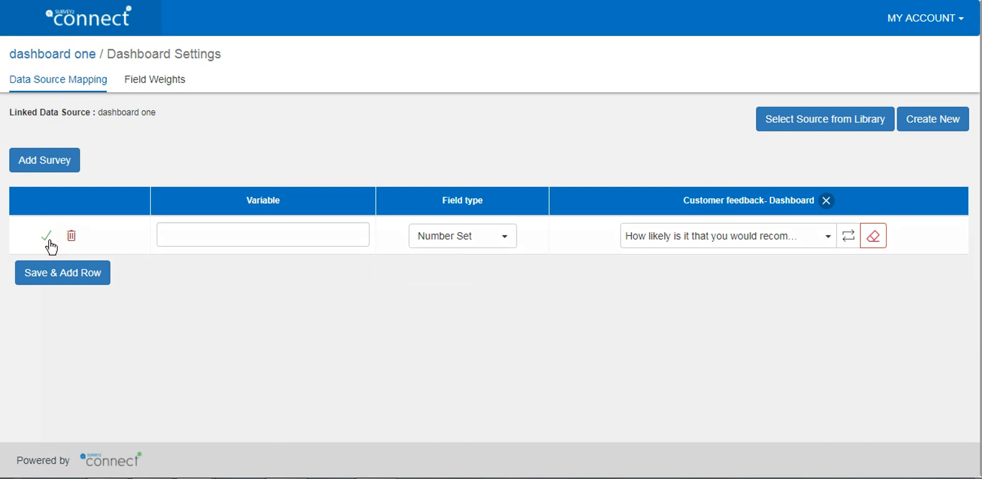
{"action": "left_click", "coordinate": [50, 242]}
{"action": "left_click", "coordinate": [70, 239]}
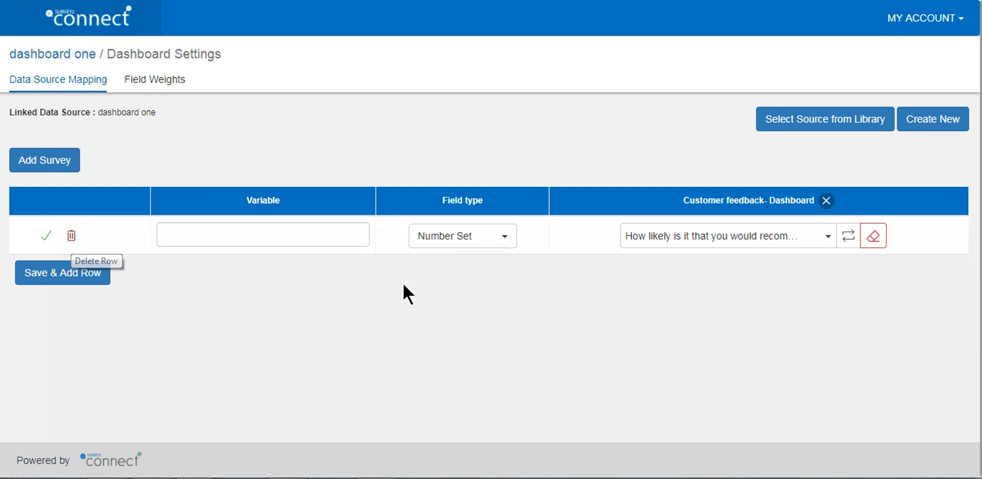
{"action": "left_click", "coordinate": [848, 248]}
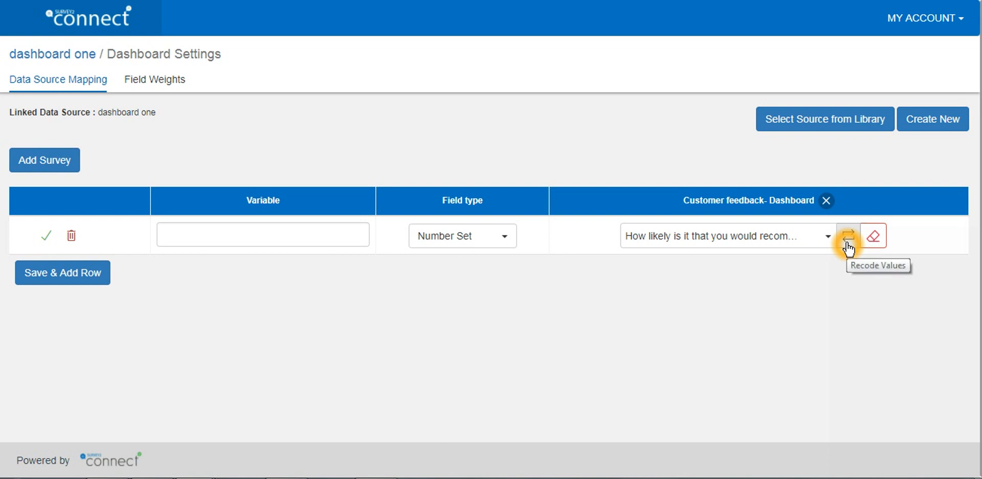
{"action": "left_click", "coordinate": [872, 245]}
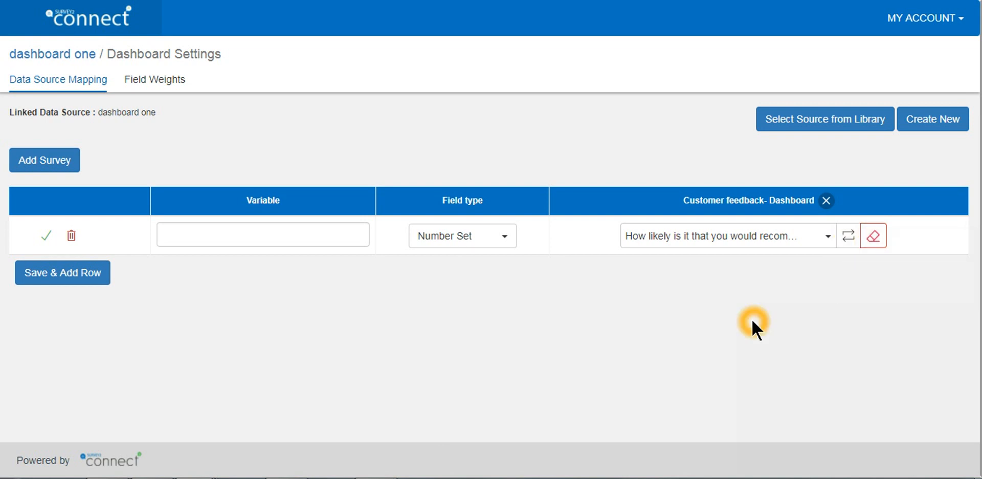
Name the first variable "recco" and save the row while adding a second one
{"action": "left_click", "coordinate": [247, 236]}
{"action": "type", "text": "recco"}
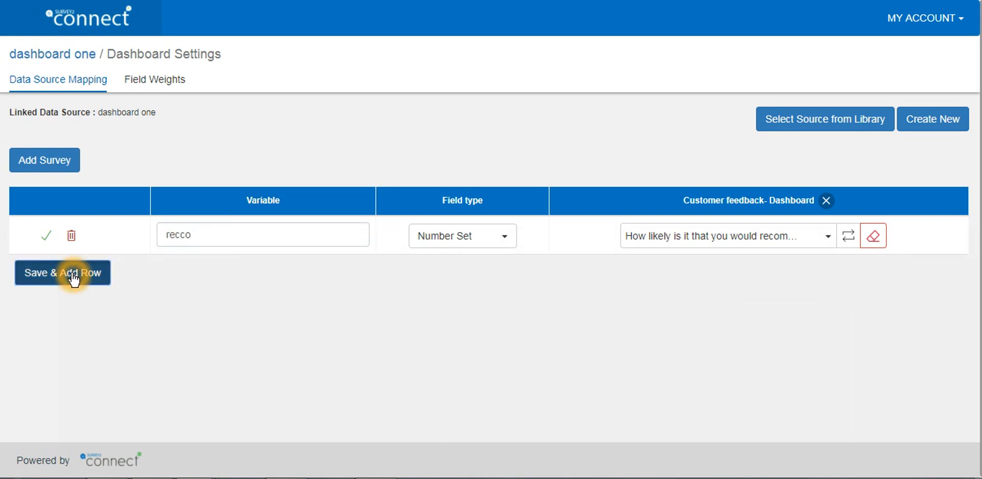
{"action": "left_click", "coordinate": [72, 274]}
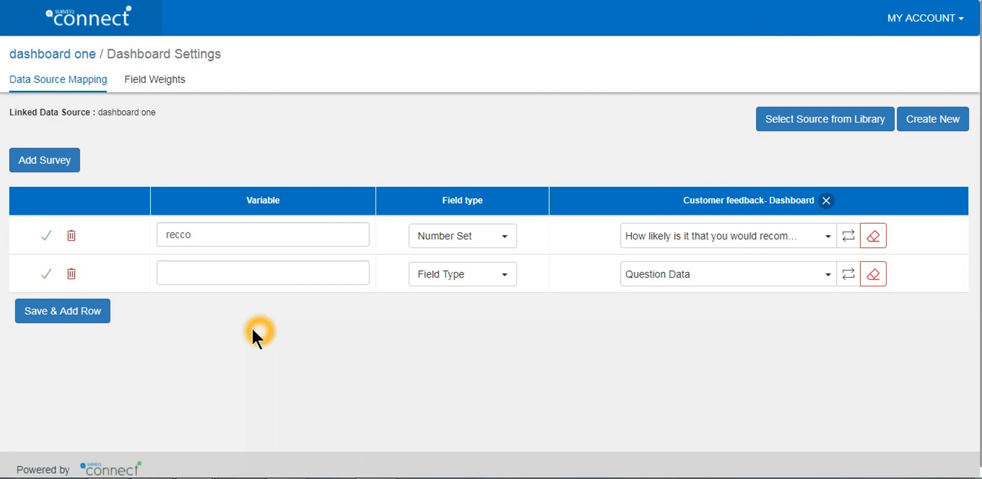
Add the "Market Research- Dashboard" survey to the data source mapping
{"action": "left_click", "coordinate": [52, 159]}
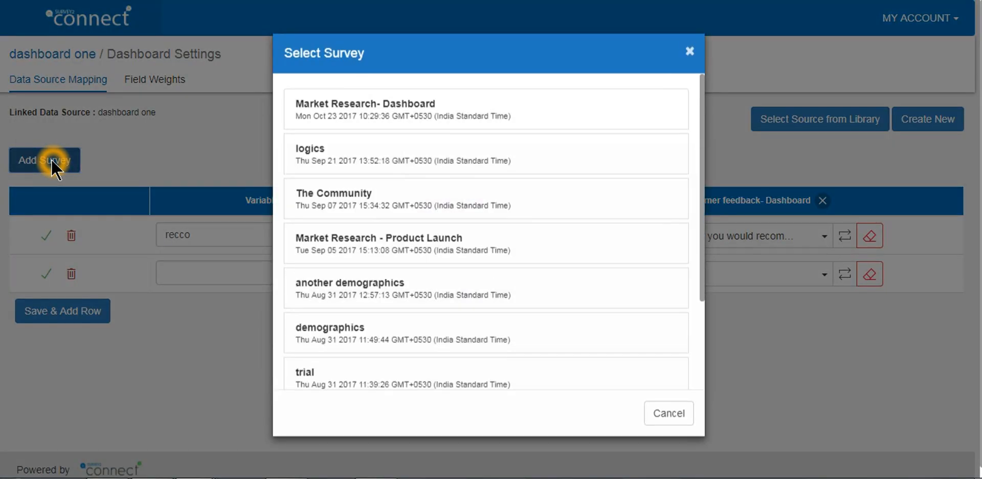
{"action": "left_click", "coordinate": [438, 121]}
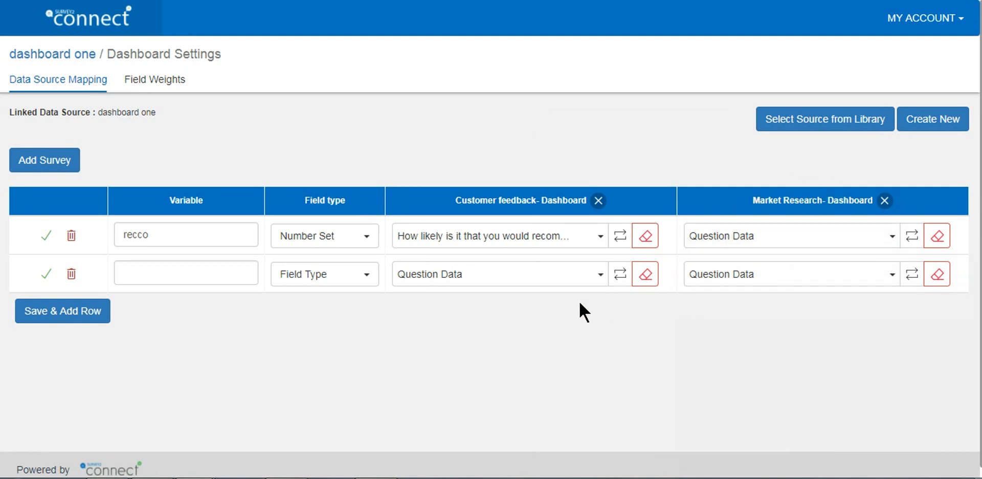
Map the second row to "The product is very satisfactory" in Customer feedback- Dashboard and "How likely are you to recommend our" in Market Research- Dashboard
{"action": "left_click", "coordinate": [552, 275]}
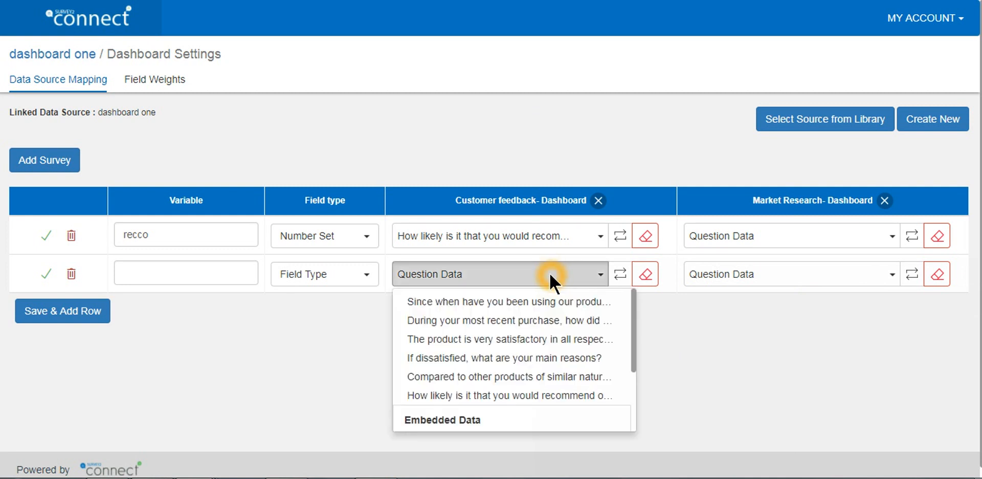
{"action": "left_click", "coordinate": [565, 346]}
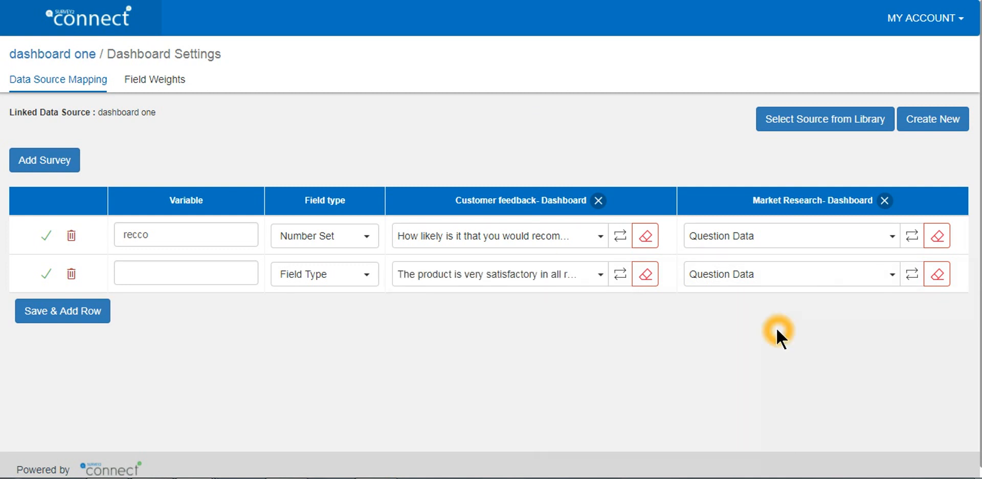
{"action": "left_click", "coordinate": [893, 276]}
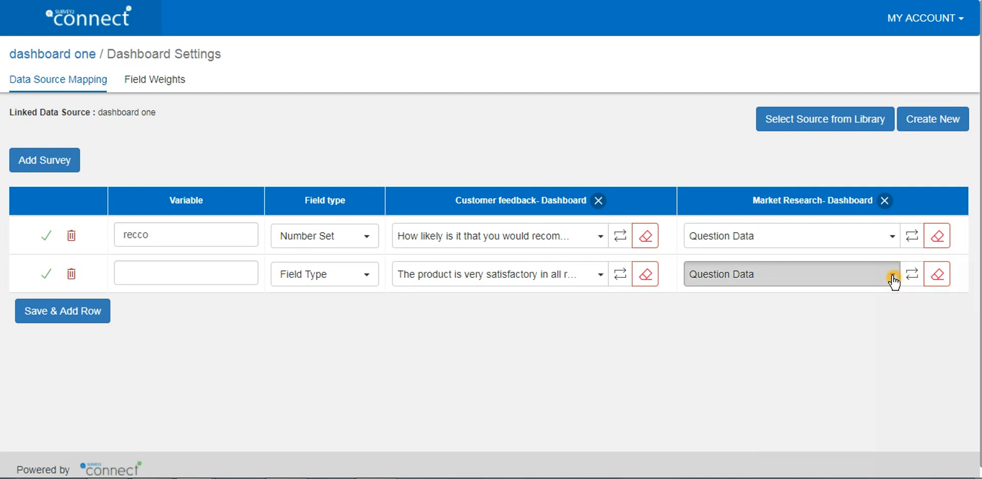
{"action": "scroll", "coordinate": [866, 320], "scroll_direction": "down", "scroll_amount": 1}
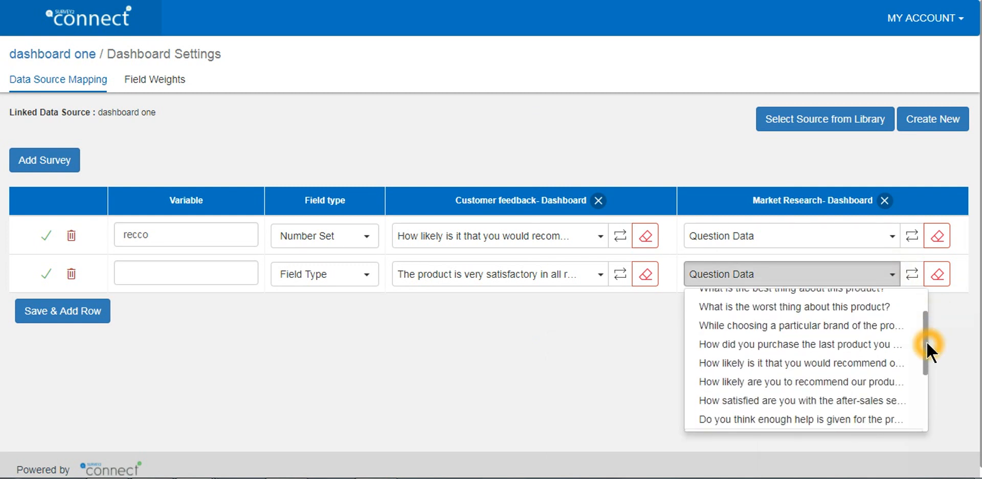
{"action": "left_click", "coordinate": [864, 381]}
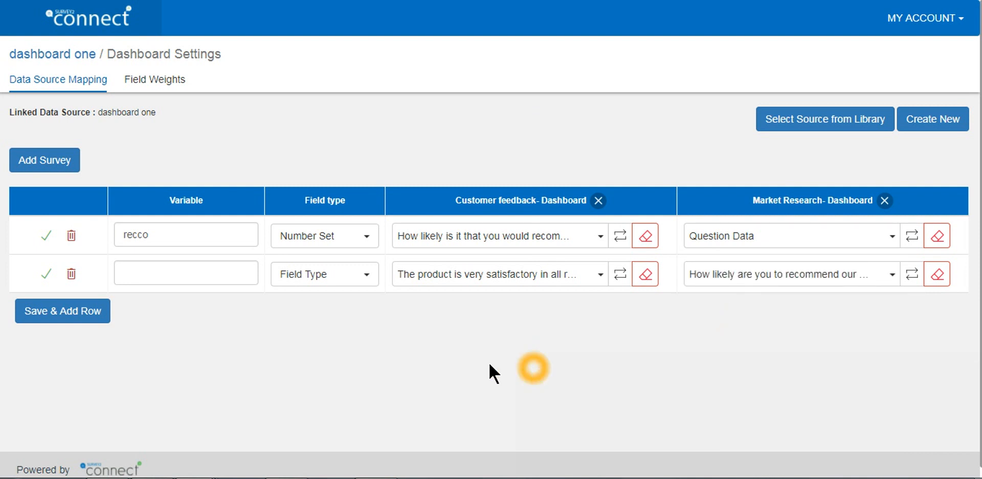
Set the second row's field type to Text Set and name its variable "combined_product"
{"action": "left_click", "coordinate": [374, 279]}
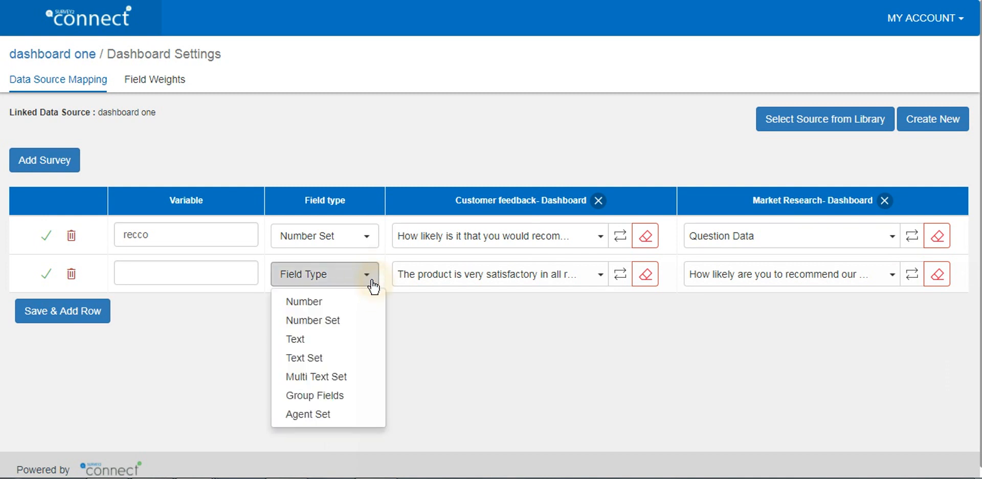
{"action": "left_click", "coordinate": [313, 357]}
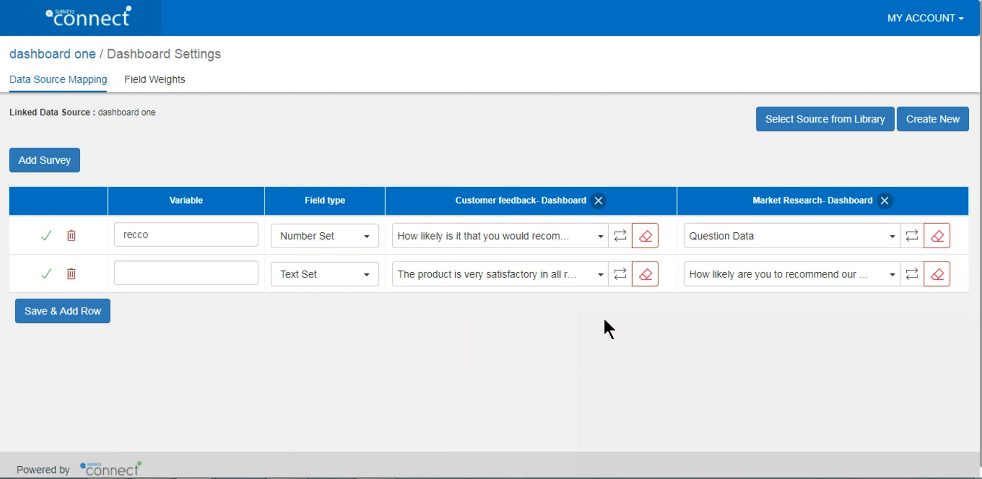
{"action": "left_click", "coordinate": [211, 268]}
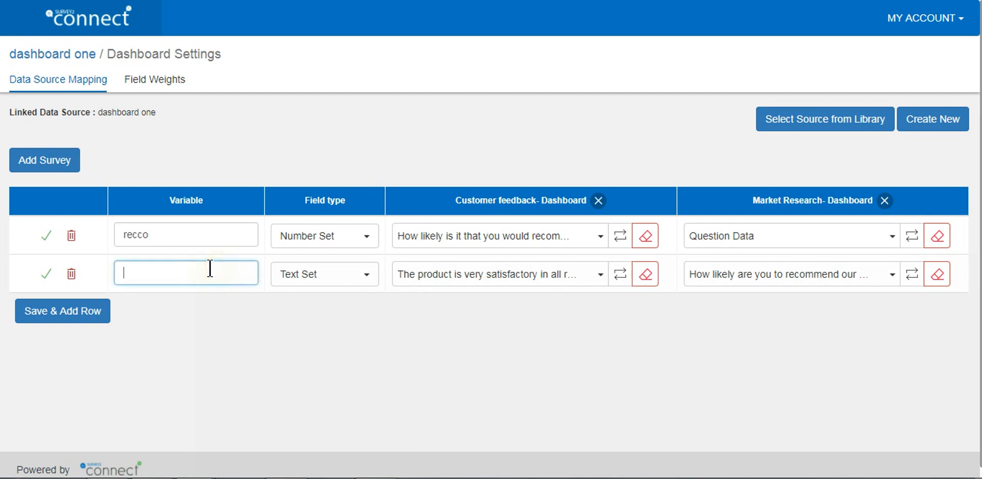
{"action": "type", "text": "combined_product"}
{"action": "left_click", "coordinate": [310, 333]}
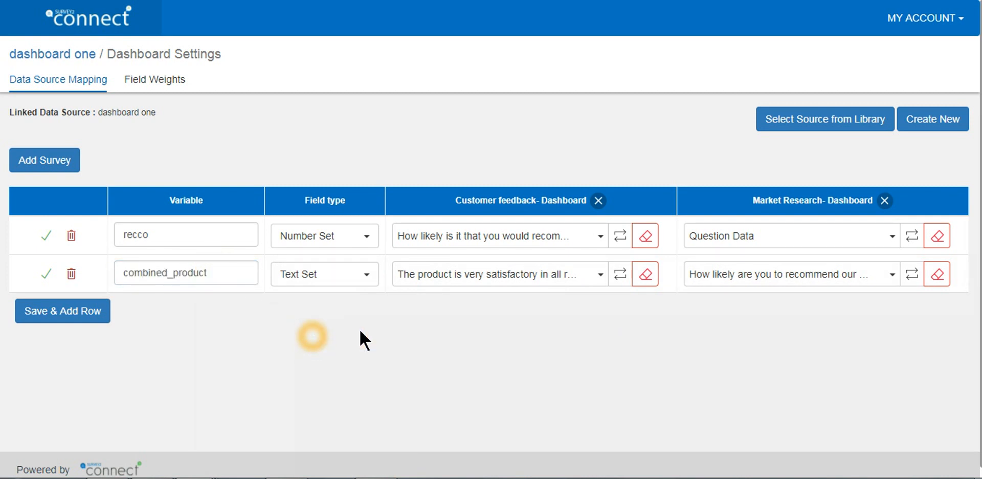
For the second row's Customer feedback question, enter "positive" as the recode value for Strongly Agree and Moderately Agree
{"action": "left_click", "coordinate": [620, 276]}
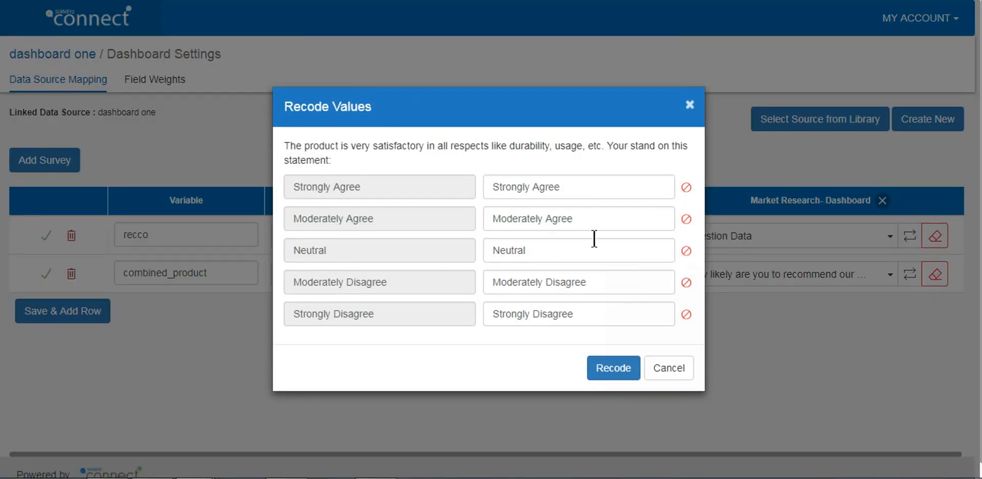
{"action": "left_click_drag", "start_coordinate": [557, 188], "coordinate": [469, 186]}
{"action": "type", "text": "posi"}
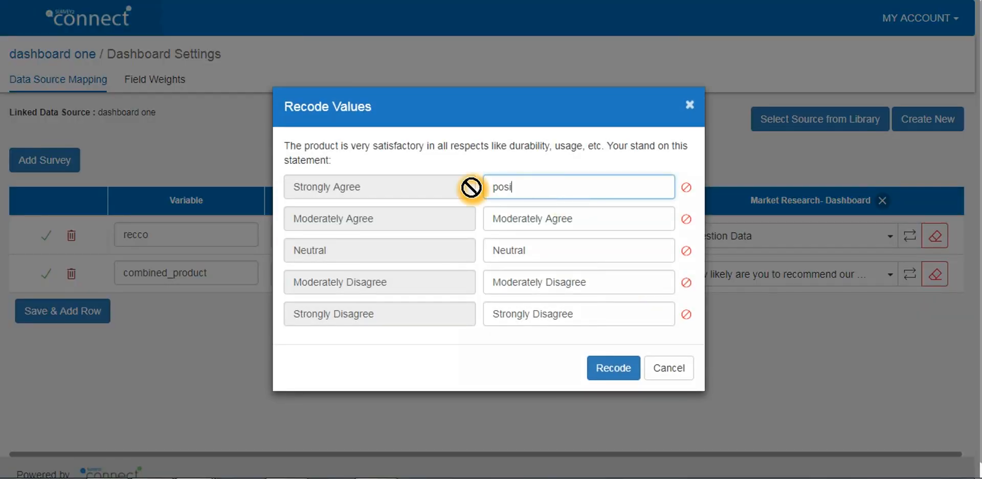
{"action": "type", "text": "tive"}
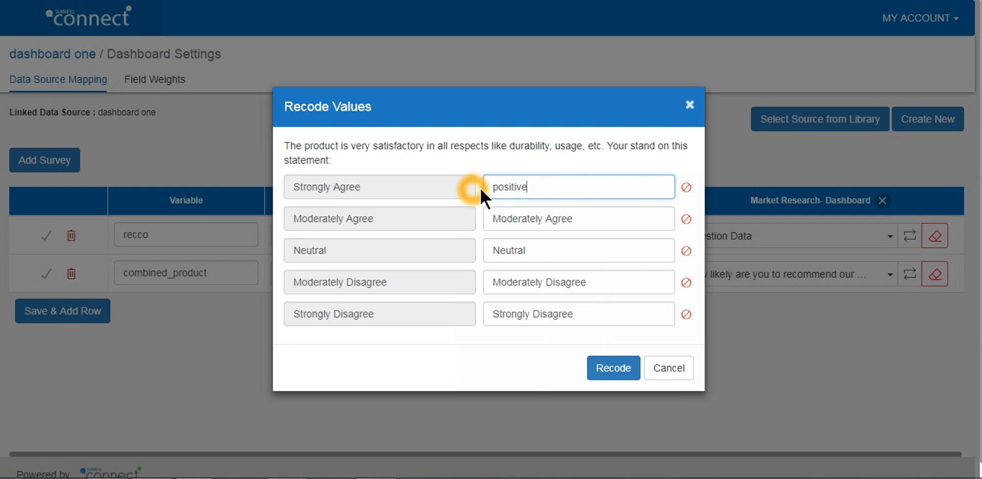
{"action": "left_click_drag", "start_coordinate": [528, 187], "coordinate": [487, 187]}
{"action": "key", "text": "ctrl+c"}
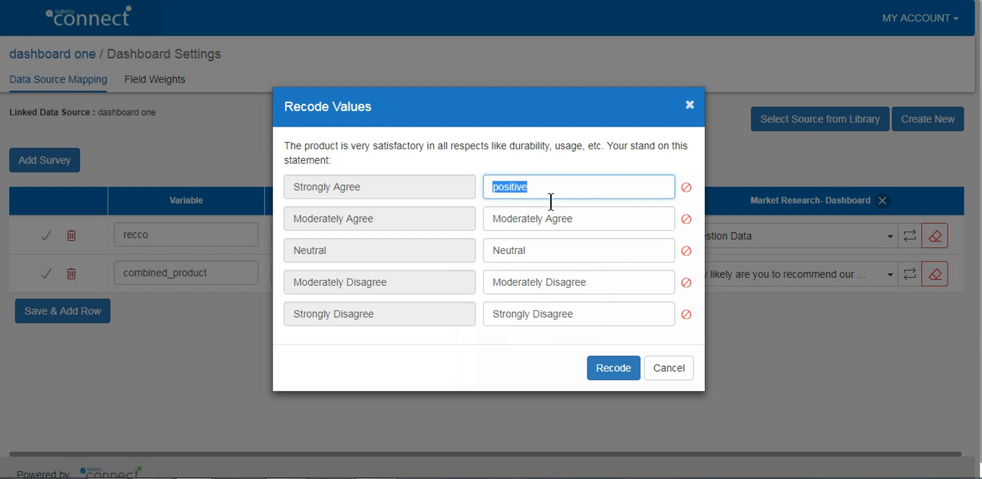
{"action": "left_click_drag", "start_coordinate": [594, 220], "coordinate": [479, 224]}
{"action": "key", "text": "ctrl+v"}
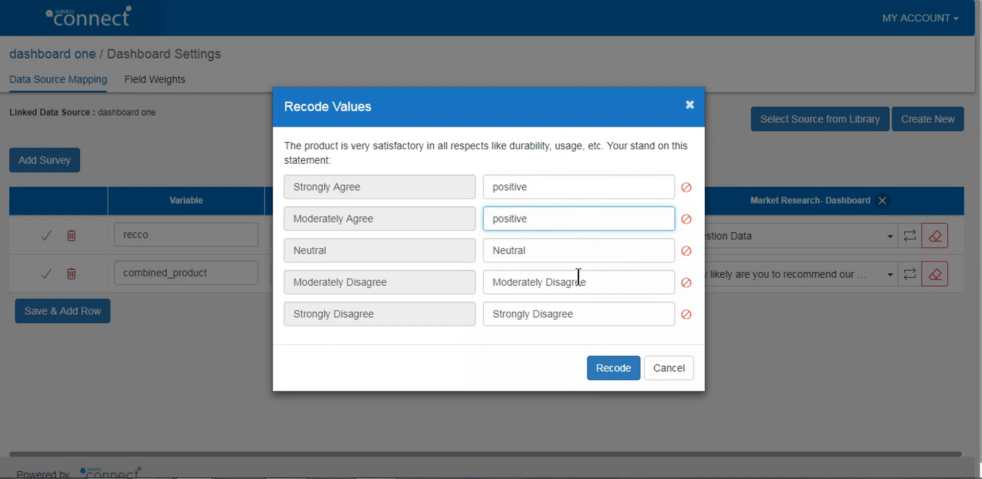
Enter "negative" as the recode value for Moderately Disagree and Strongly Disagree, and apply the recoding
{"action": "left_click_drag", "start_coordinate": [593, 282], "coordinate": [487, 282]}
{"action": "type", "text": "nega"}
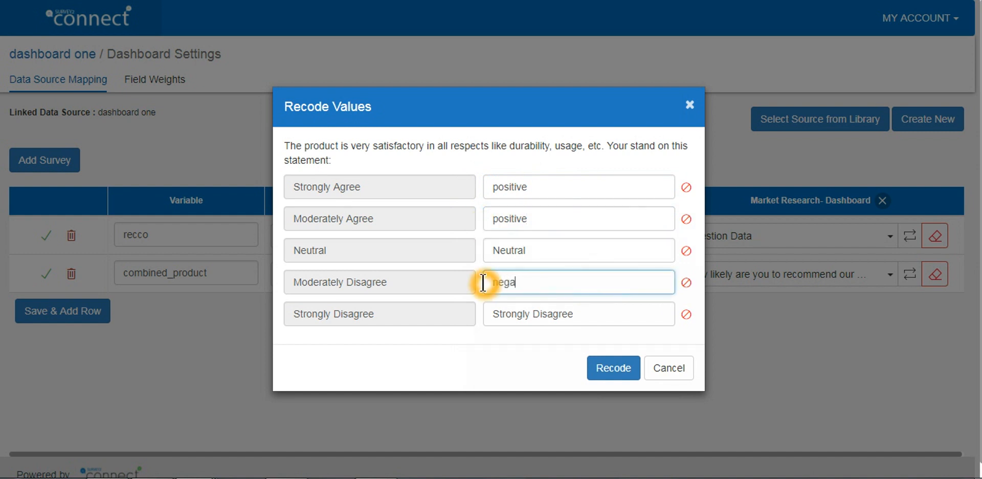
{"action": "type", "text": "tive"}
{"action": "left_click_drag", "start_coordinate": [532, 282], "coordinate": [484, 282]}
{"action": "key", "text": "ctrl+c"}
{"action": "left_click_drag", "start_coordinate": [592, 314], "coordinate": [487, 314]}
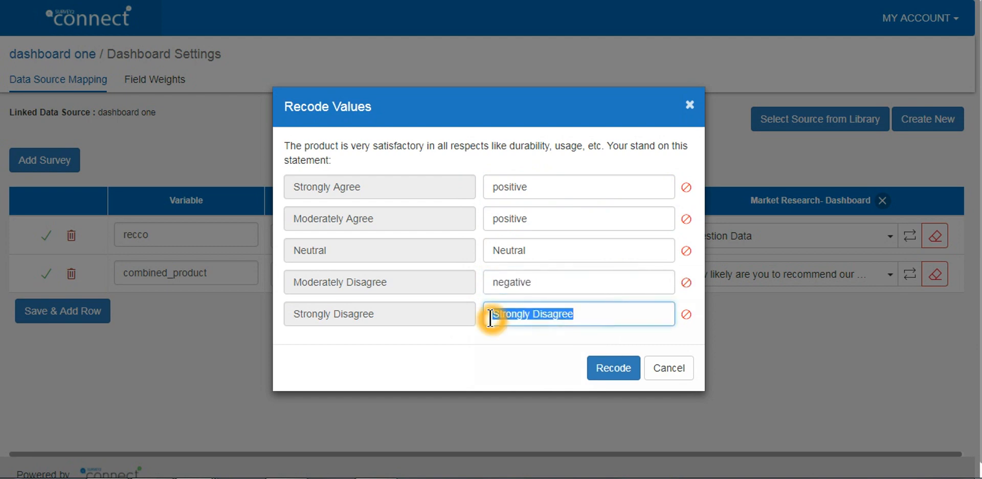
{"action": "key", "text": "ctrl+v"}
{"action": "left_click", "coordinate": [616, 375]}
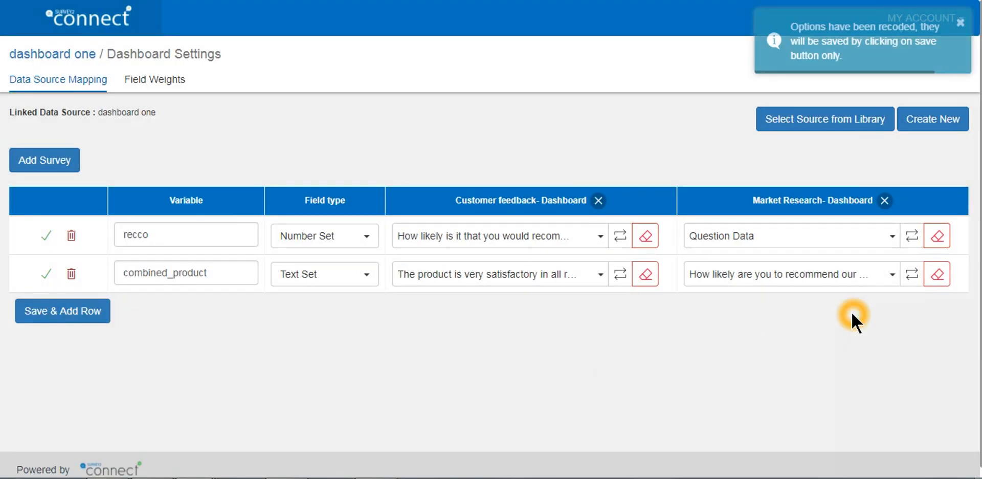
For the combined_product row's Market Research question, enter "positive" as the recode value for Extremely Likely and Moderately Likely
{"action": "left_click", "coordinate": [912, 277]}
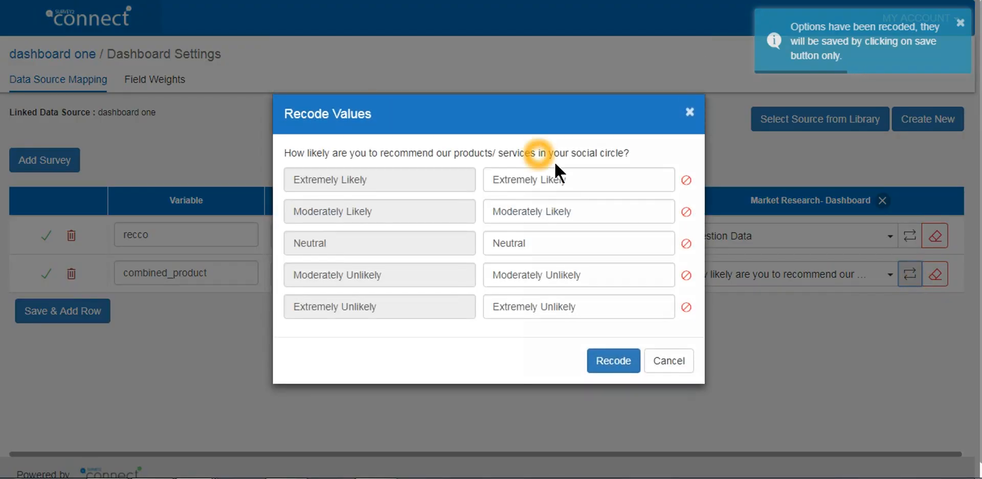
{"action": "left_click", "coordinate": [580, 183]}
{"action": "left_click_drag", "start_coordinate": [580, 183], "coordinate": [467, 182]}
{"action": "type", "text": "o"}
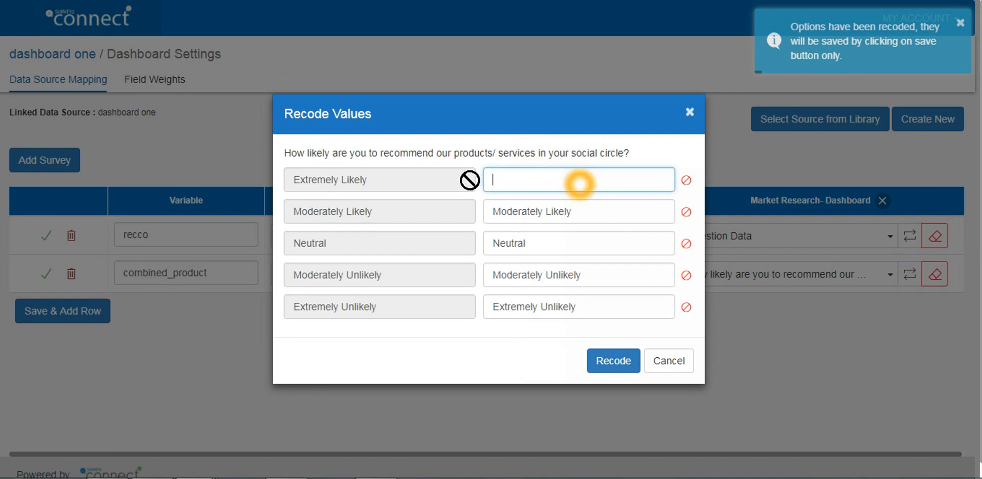
{"action": "type", "text": "positive"}
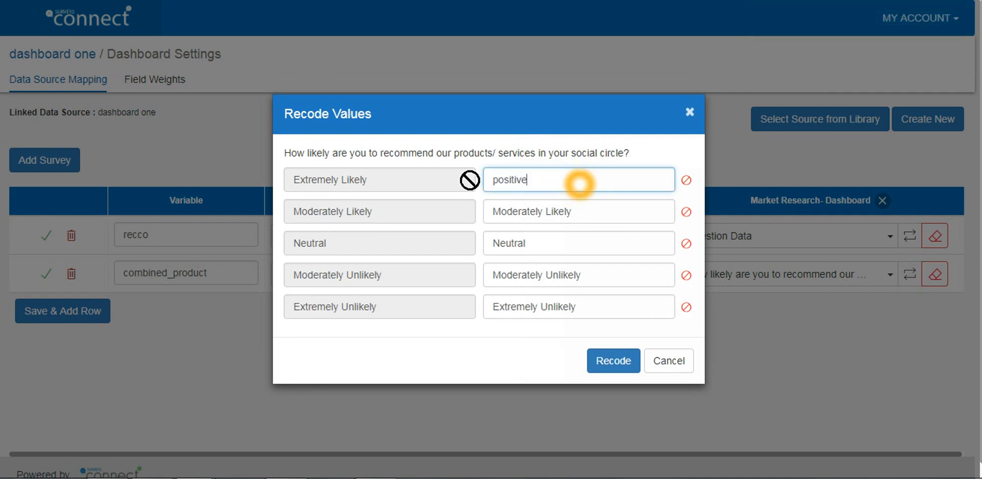
{"action": "left_click_drag", "start_coordinate": [579, 184], "coordinate": [470, 180]}
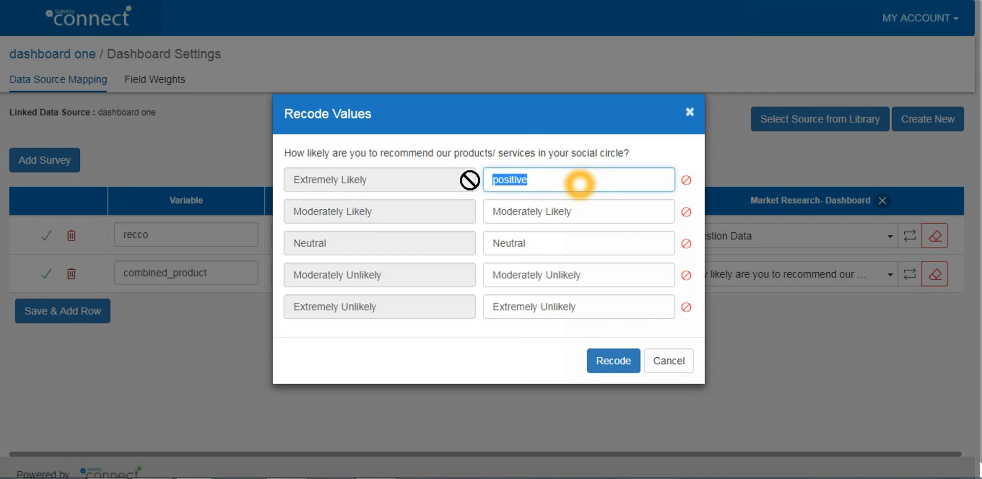
{"action": "left_click", "coordinate": [516, 214]}
{"action": "triple_click", "coordinate": [516, 214]}
{"action": "type", "text": "positive"}
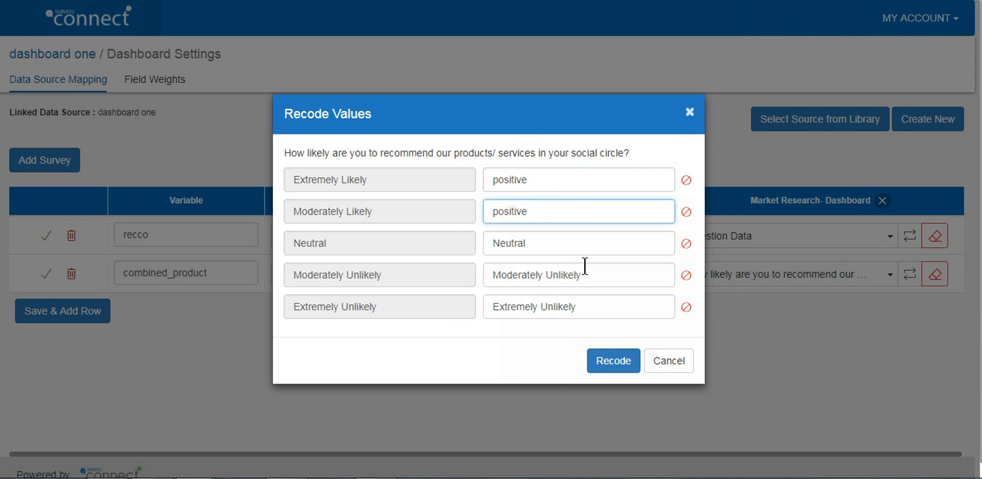
Recode Moderately Unlikely and Extremely Unlikely as "negative", and save the mapping with a new blank row
{"action": "left_click_drag", "start_coordinate": [584, 275], "coordinate": [489, 273]}
{"action": "type", "text": "negative"}
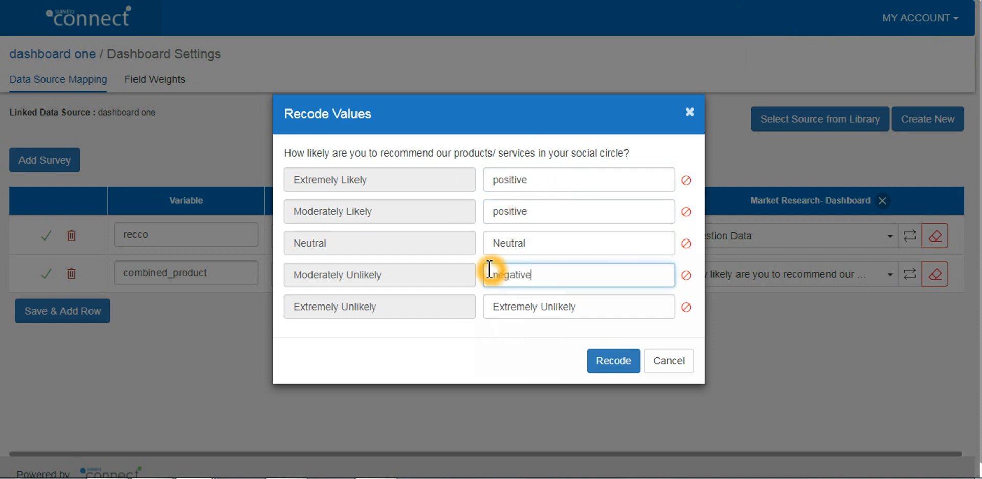
{"action": "double_click", "coordinate": [490, 270]}
{"action": "left_click_drag", "start_coordinate": [593, 310], "coordinate": [477, 310]}
{"action": "key", "text": "ctrl+v"}
{"action": "left_click", "coordinate": [617, 359]}
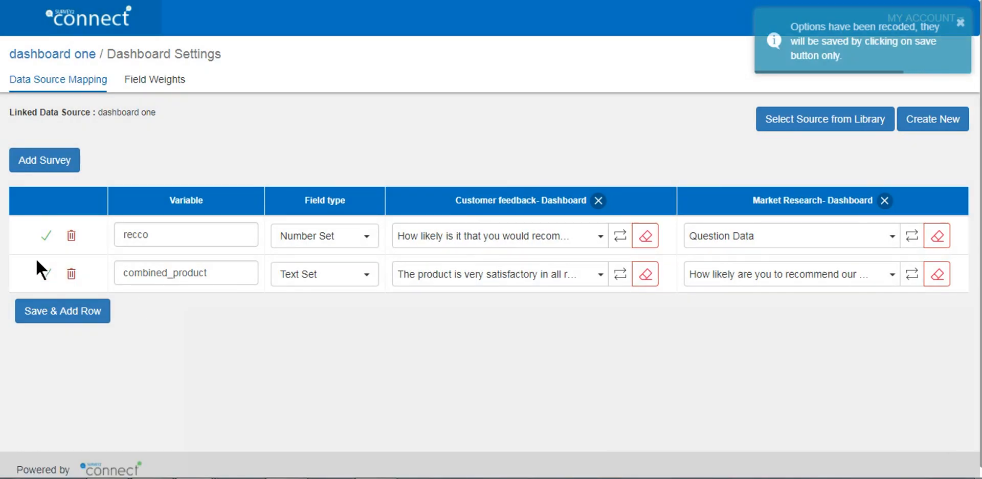
{"action": "left_click", "coordinate": [61, 321]}
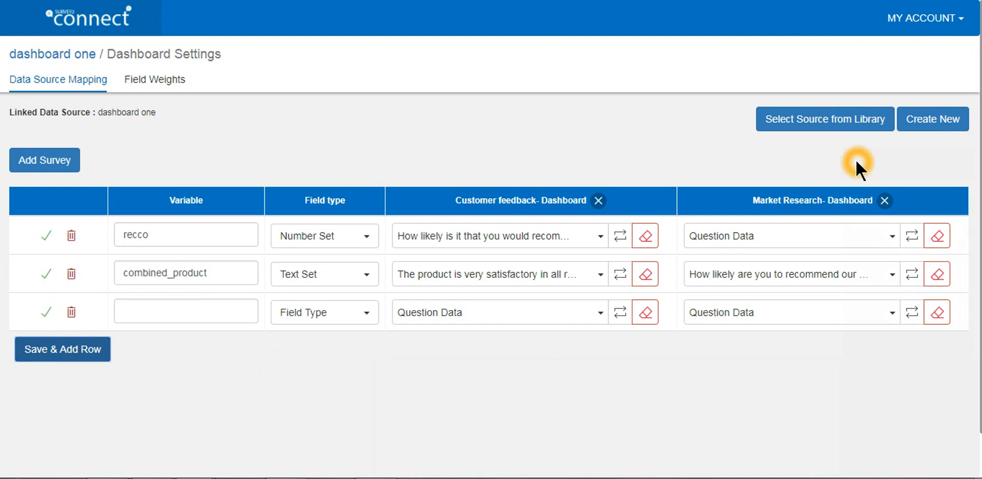
Examine the field weights of the recco variable's answer options in the dashboard settings
{"action": "left_click", "coordinate": [165, 82]}
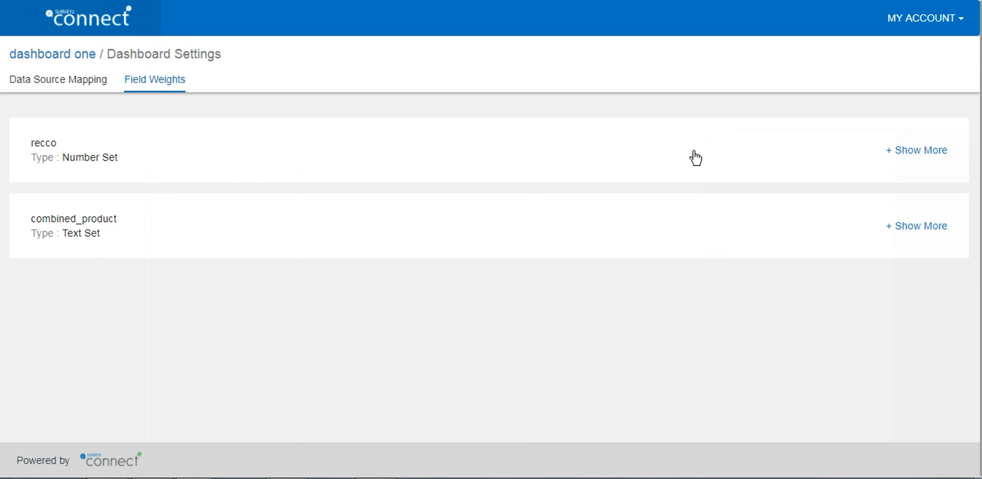
{"action": "left_click", "coordinate": [925, 153]}
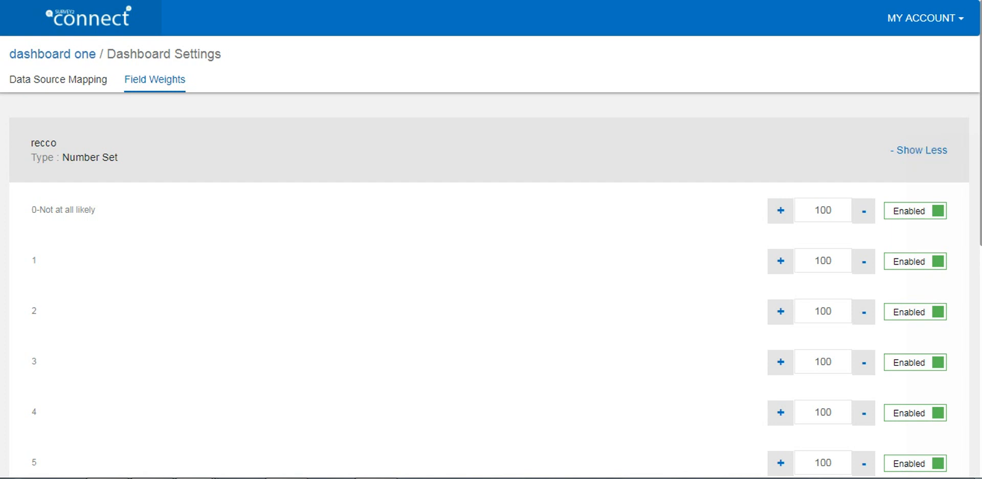
{"action": "scroll", "coordinate": [29, 454], "scroll_direction": "down", "scroll_amount": 8}
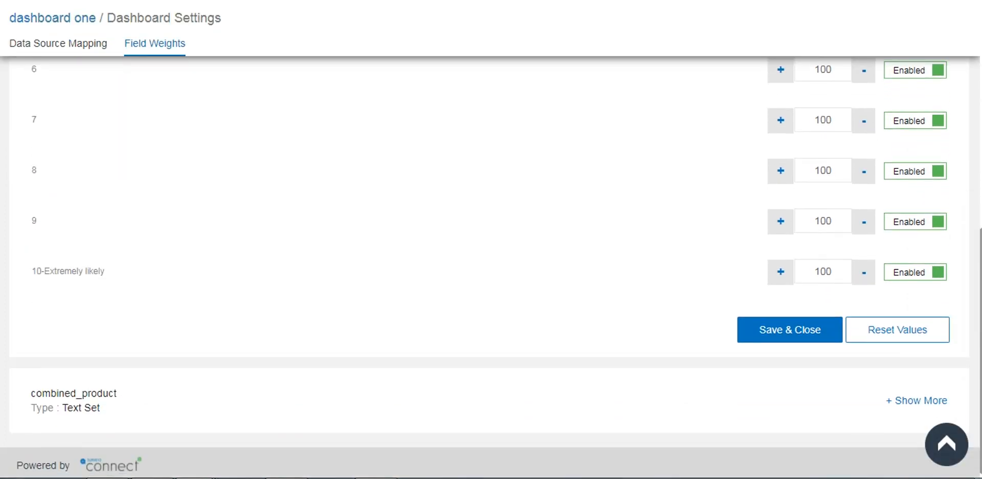
{"action": "scroll", "coordinate": [29, 454], "scroll_direction": "up", "scroll_amount": 8}
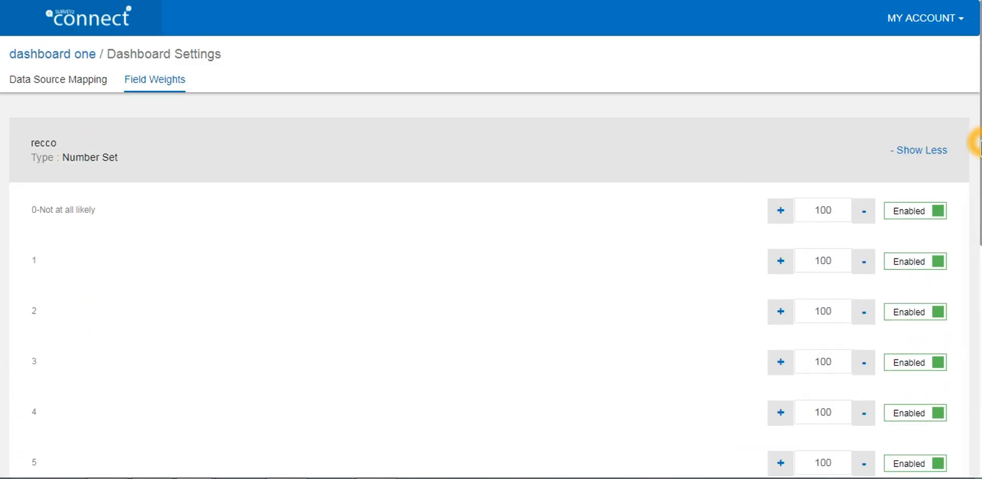
{"action": "left_click", "coordinate": [822, 208]}
{"action": "left_click", "coordinate": [807, 211]}
{"action": "left_click", "coordinate": [143, 71]}
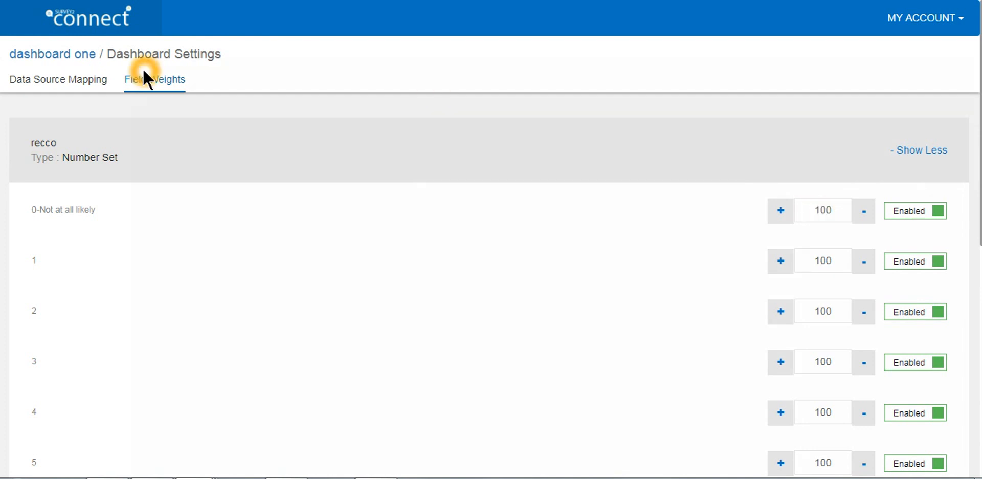
Return to dashboard one and add a page named "page 1"
{"action": "left_click", "coordinate": [54, 61]}
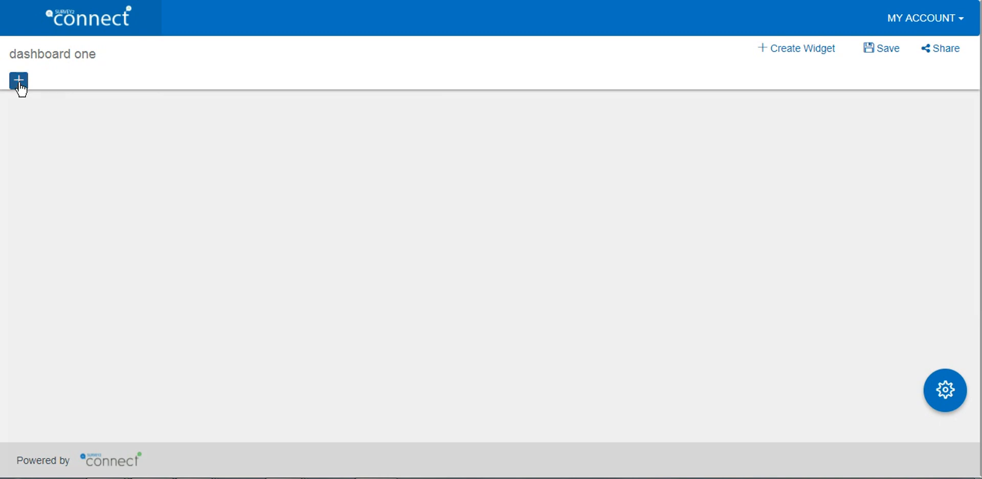
{"action": "left_click", "coordinate": [19, 81]}
{"action": "left_click", "coordinate": [361, 168]}
{"action": "type", "text": "page 1"}
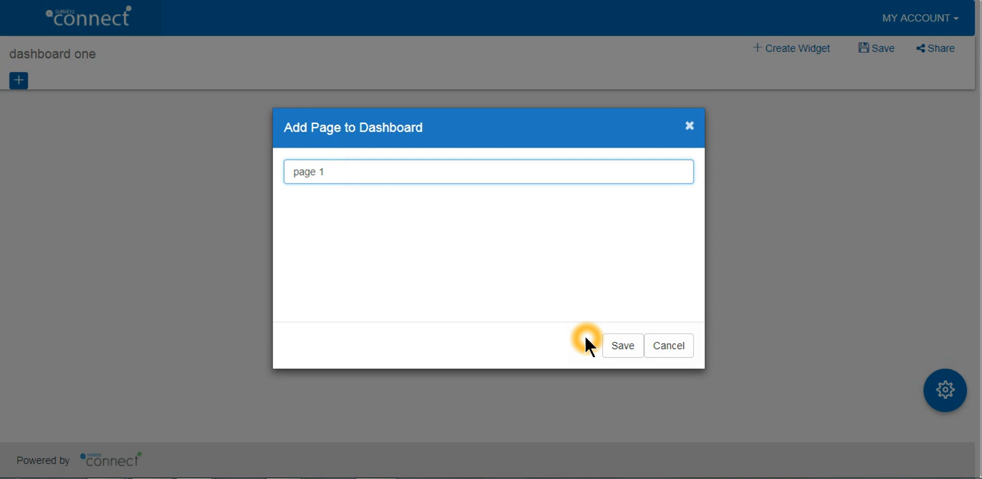
{"action": "left_click", "coordinate": [623, 345]}
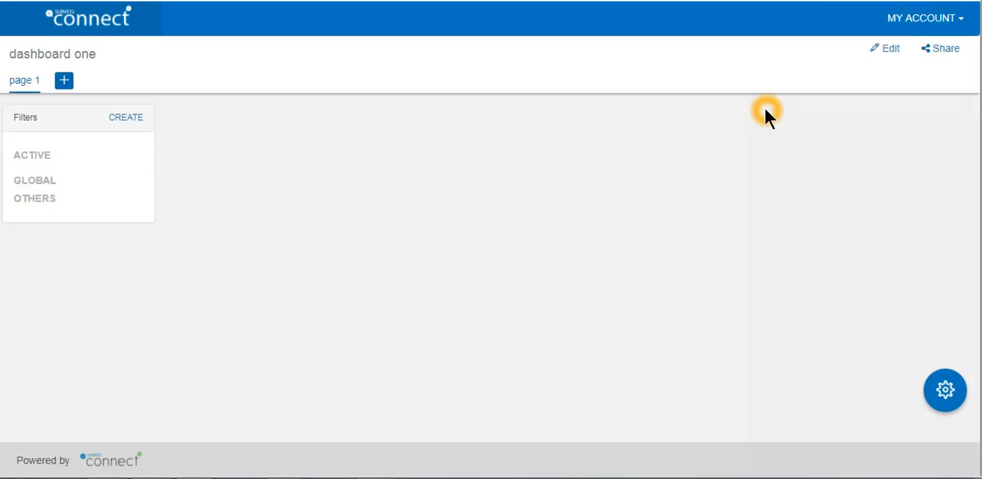
Start a new chart widget on page 1, titled "widget 1", with the pie chart type
{"action": "left_click", "coordinate": [885, 51]}
{"action": "left_click", "coordinate": [804, 50]}
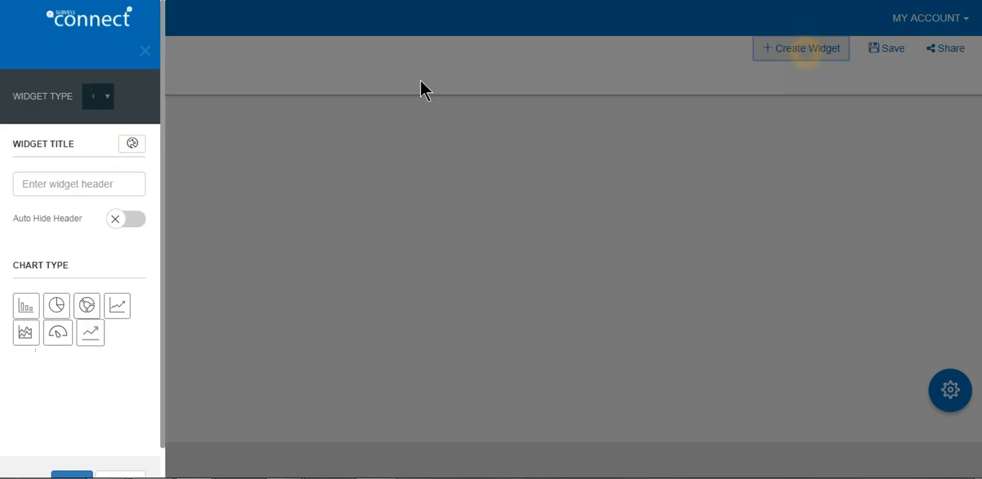
{"action": "left_click", "coordinate": [148, 66]}
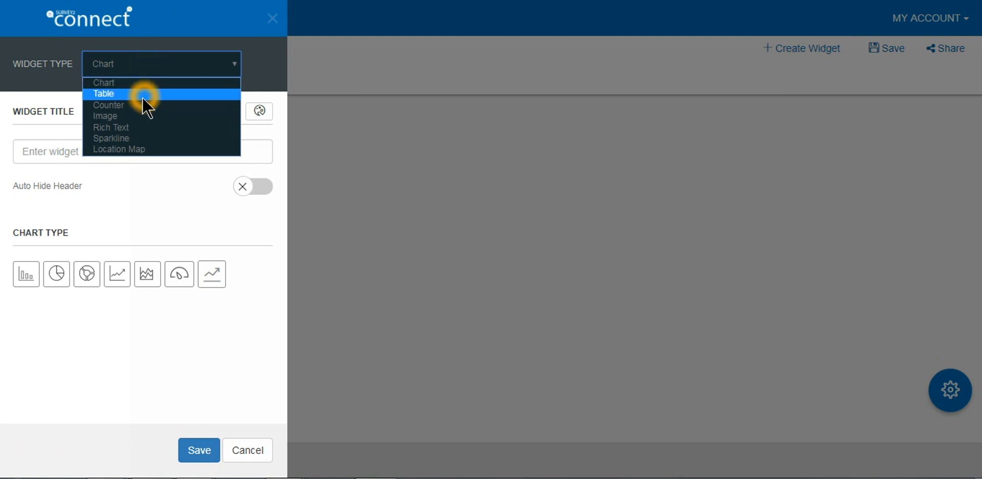
{"action": "left_click", "coordinate": [138, 84]}
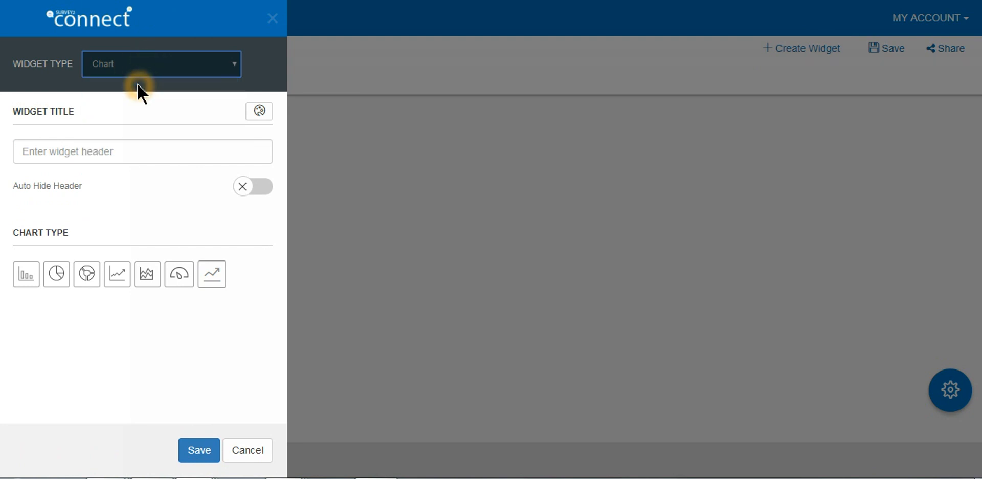
{"action": "left_click", "coordinate": [102, 153]}
{"action": "type", "text": "wid"}
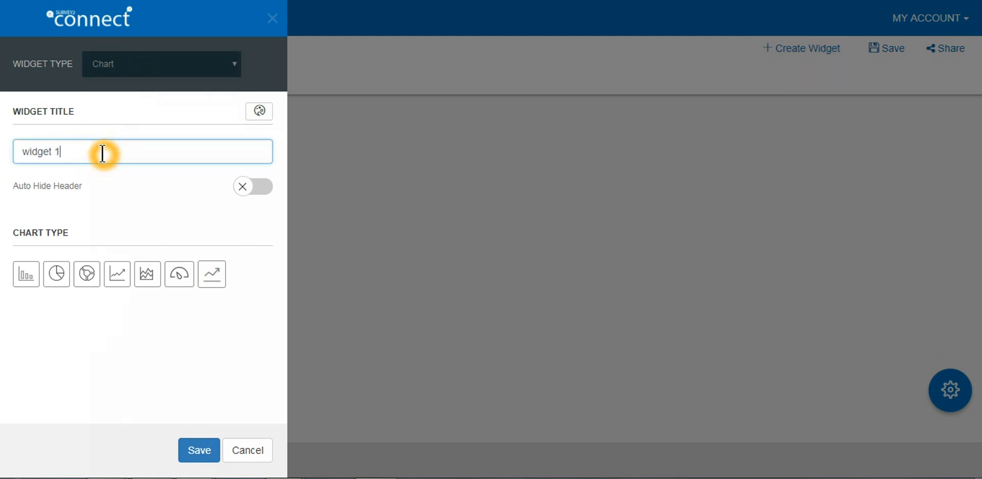
{"action": "type", "text": "get 1"}
{"action": "left_click", "coordinate": [56, 276]}
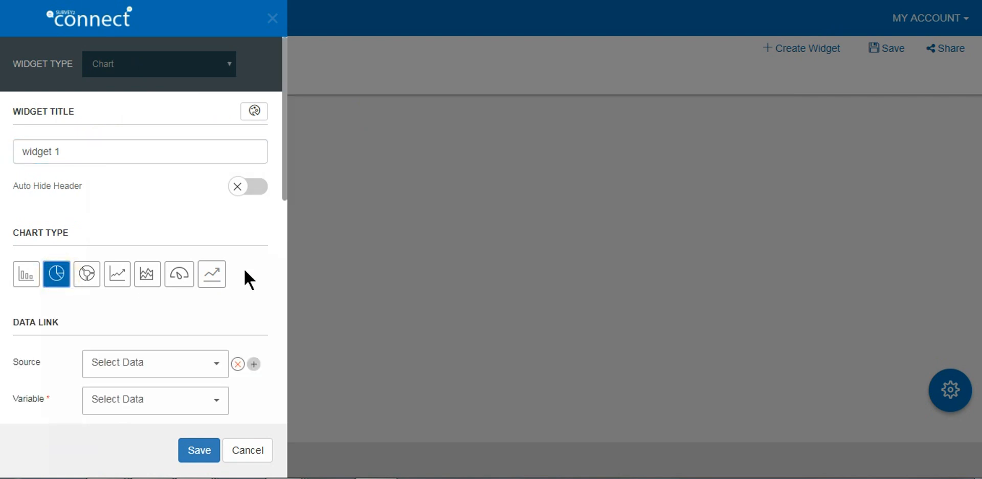
Link the pie chart to the recco variable and save the widget
{"action": "left_click_drag", "start_coordinate": [285, 189], "coordinate": [285, 272]}
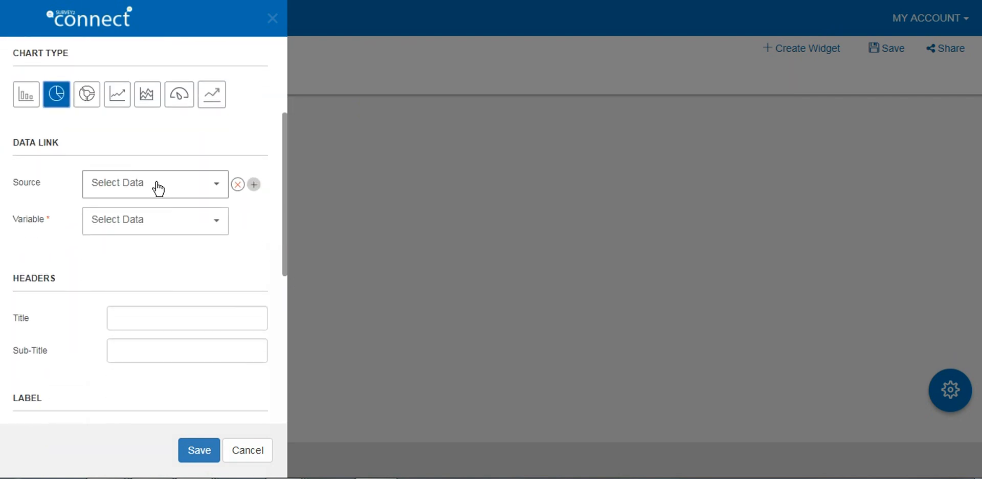
{"action": "left_click", "coordinate": [194, 230]}
{"action": "left_click", "coordinate": [160, 272]}
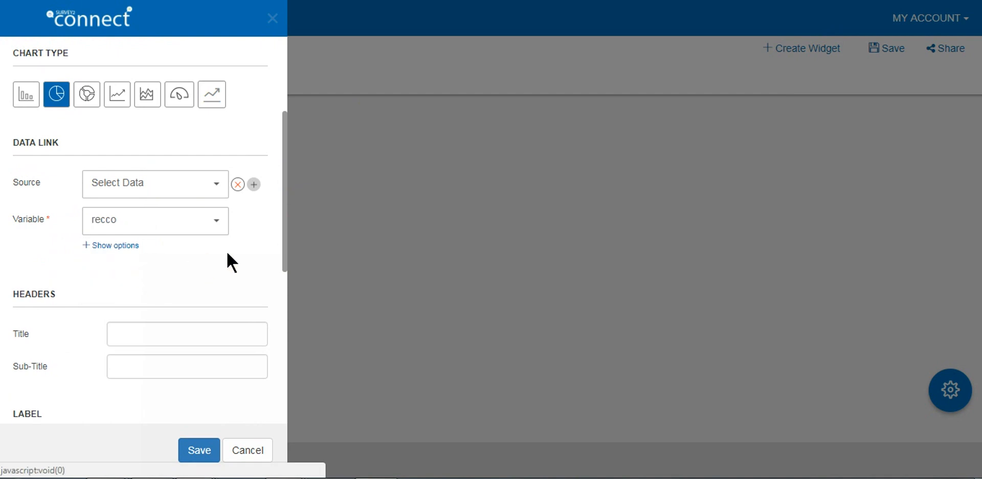
{"action": "left_click_drag", "start_coordinate": [288, 241], "coordinate": [281, 410]}
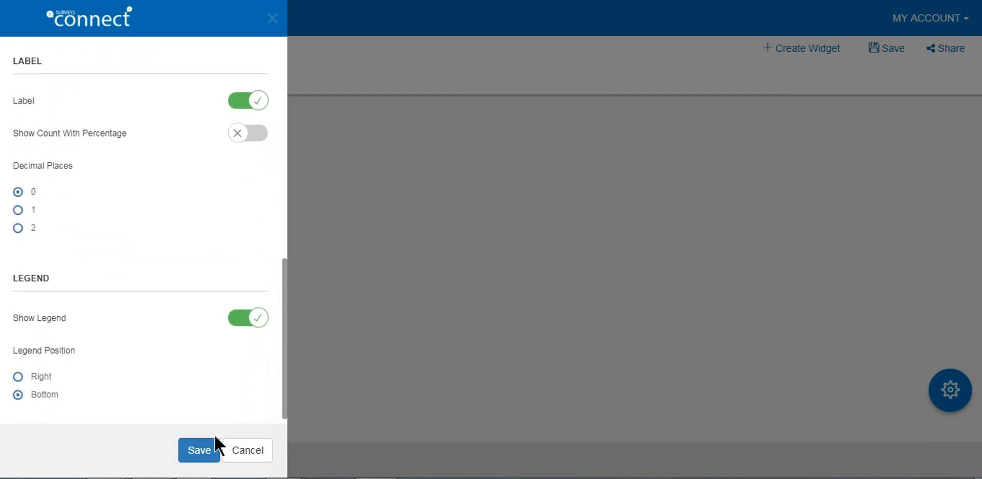
{"action": "left_click", "coordinate": [211, 449]}
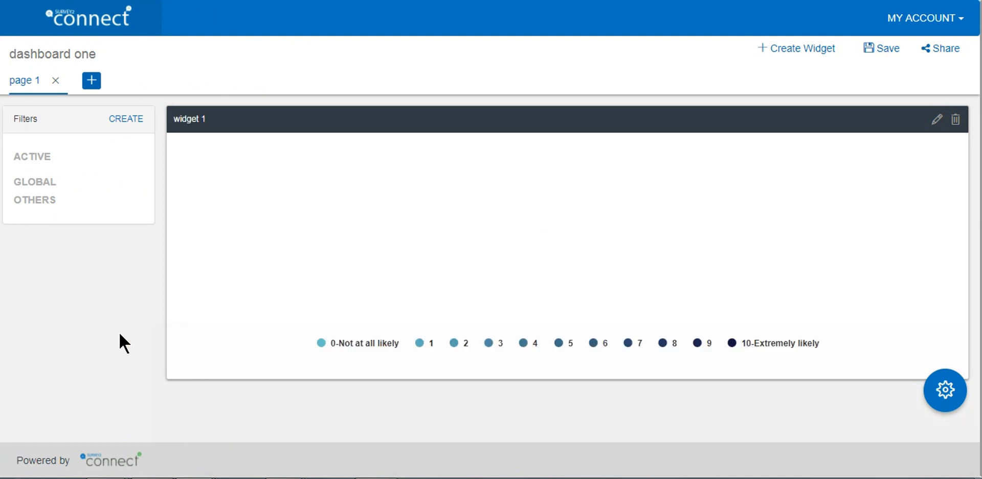
Narrow widget 1 from its left edge to less than half its width, and save the dashboard
{"action": "left_click_drag", "start_coordinate": [169, 310], "coordinate": [616, 286]}
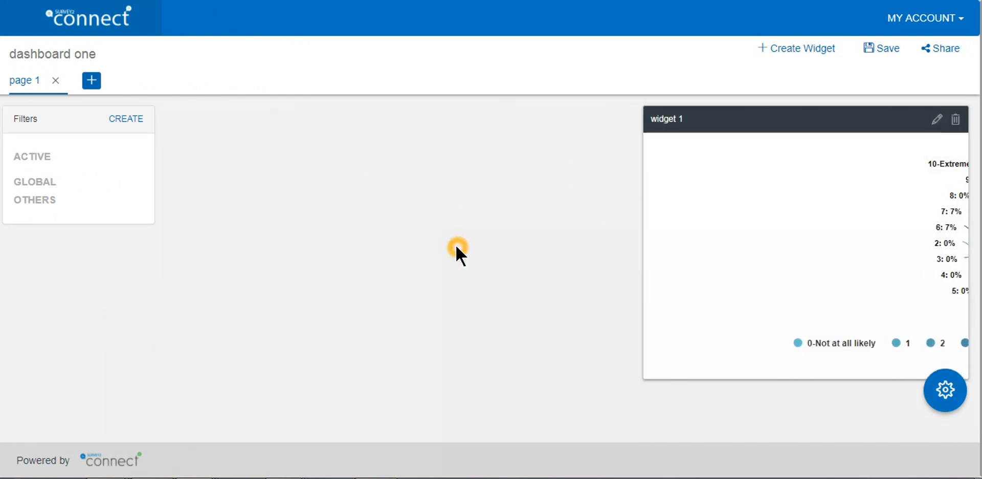
{"action": "left_click", "coordinate": [876, 56]}
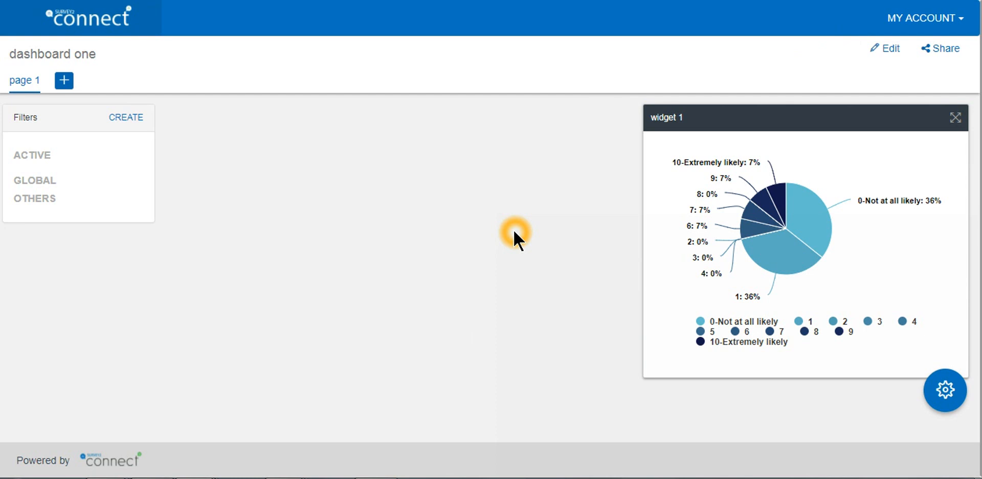
Go to the list of all dashboards and open the existing one named "Dashboard"
{"action": "left_click", "coordinate": [941, 21]}
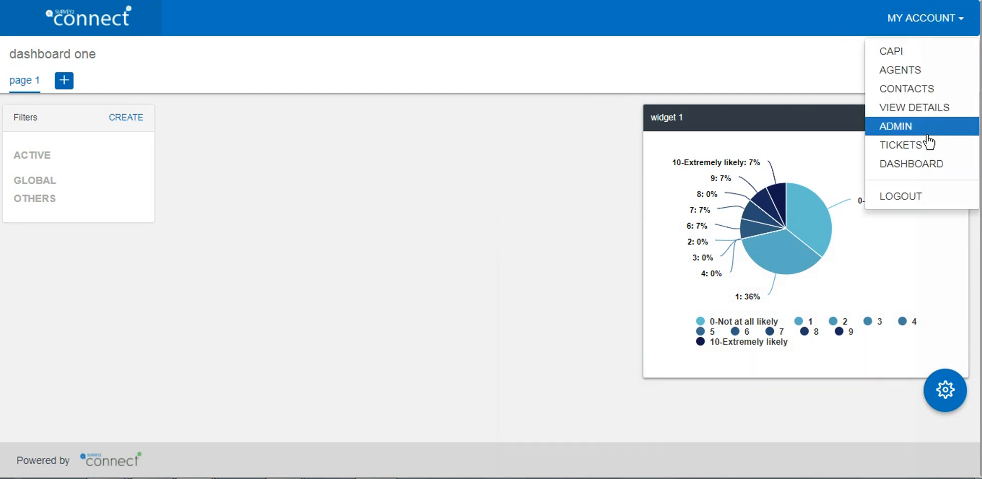
{"action": "left_click", "coordinate": [920, 163]}
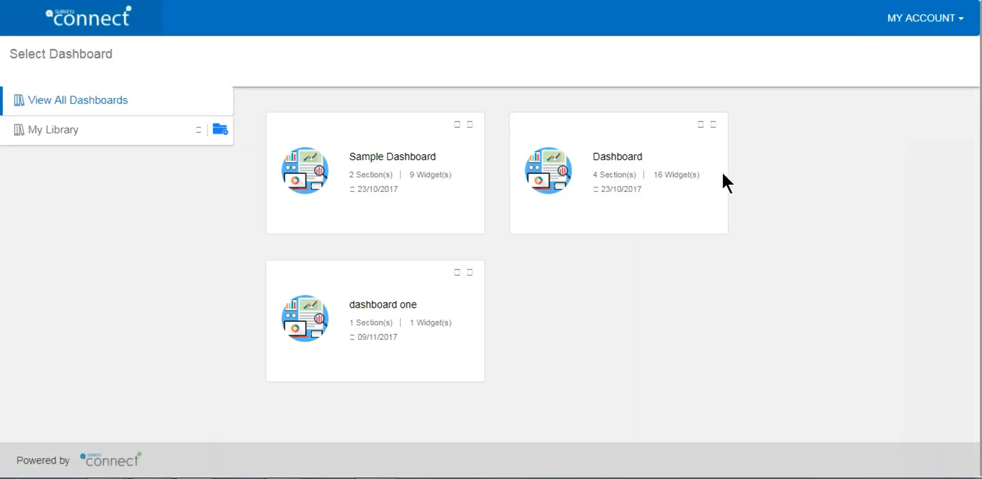
{"action": "left_click", "coordinate": [621, 168]}
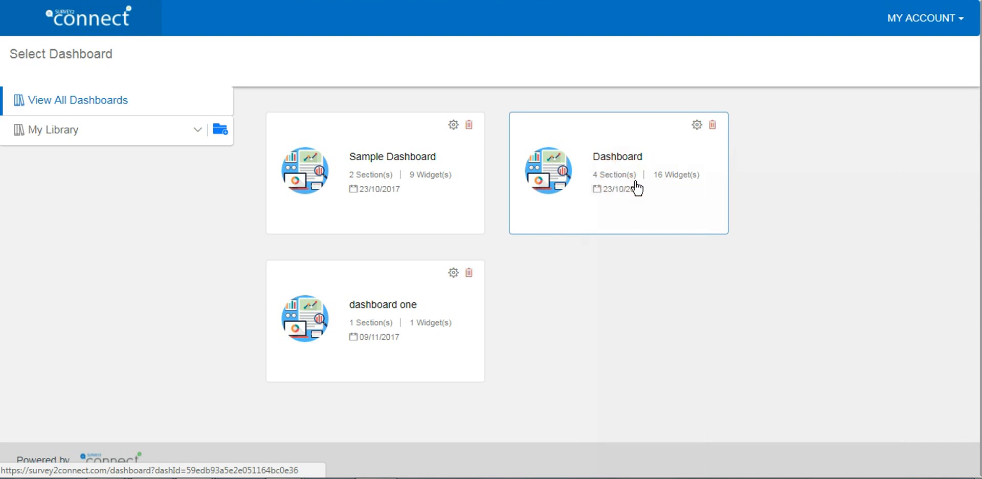
{"action": "left_click", "coordinate": [642, 183]}
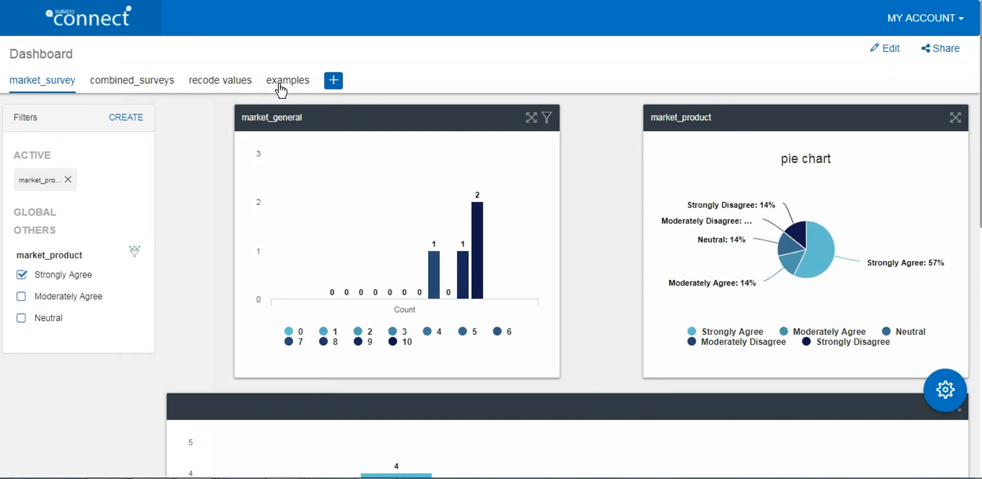
Examine the gauge, bar and donut chart widgets on the combined_surveys page
{"action": "left_click", "coordinate": [304, 89]}
{"action": "left_click", "coordinate": [144, 80]}
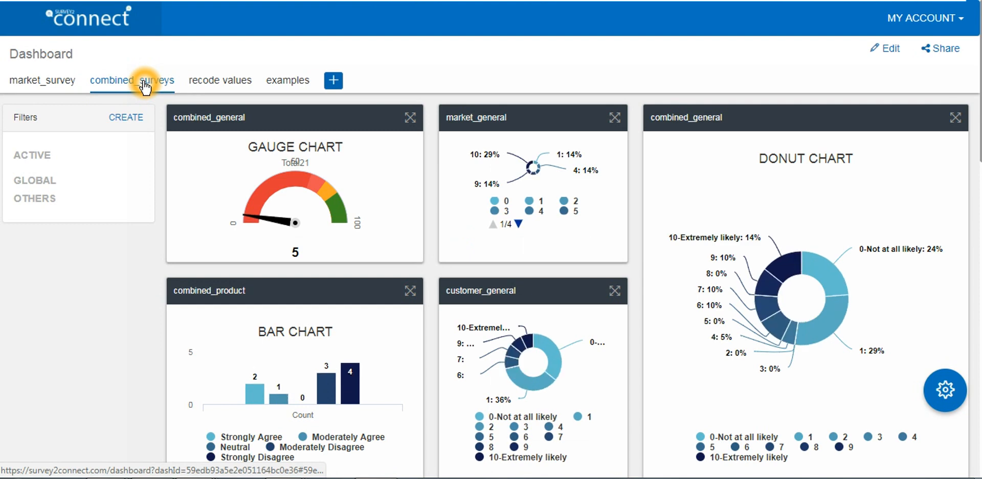
{"action": "left_click", "coordinate": [278, 152]}
{"action": "left_click", "coordinate": [495, 175]}
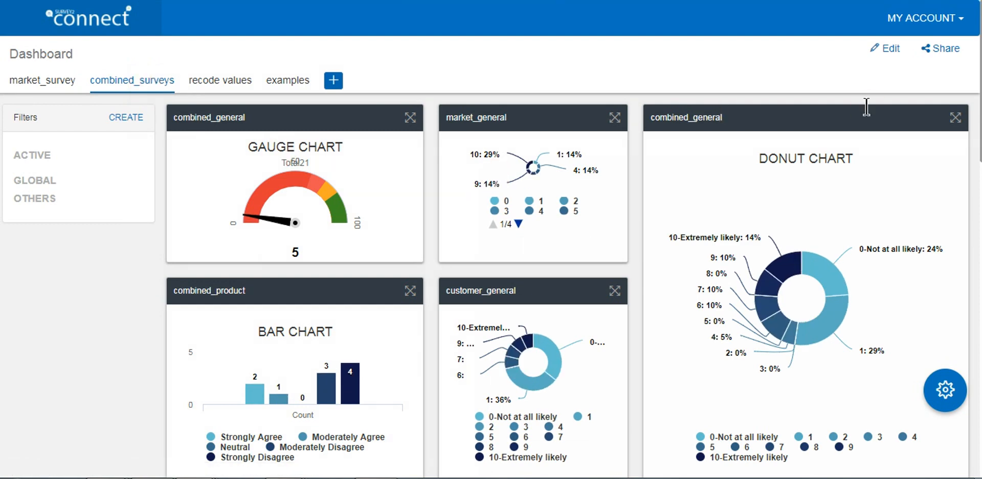
{"action": "scroll", "coordinate": [491, 256], "scroll_direction": "down", "scroll_amount": 1}
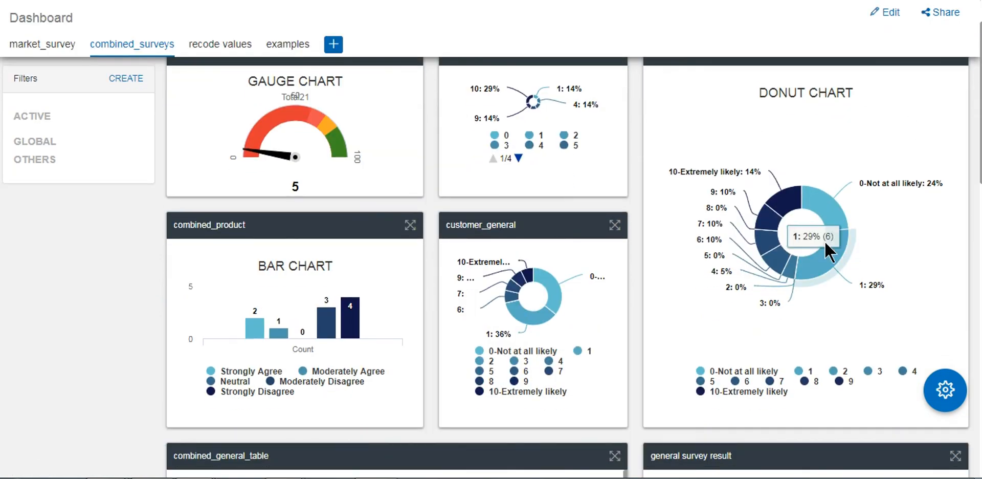
Examine the remaining widgets on the combined_surveys page, including the general table, rich text, customer cross comparison and image
{"action": "scroll", "coordinate": [819, 205], "scroll_direction": "down", "scroll_amount": 4}
{"action": "scroll", "coordinate": [568, 256], "scroll_direction": "up", "scroll_amount": 2}
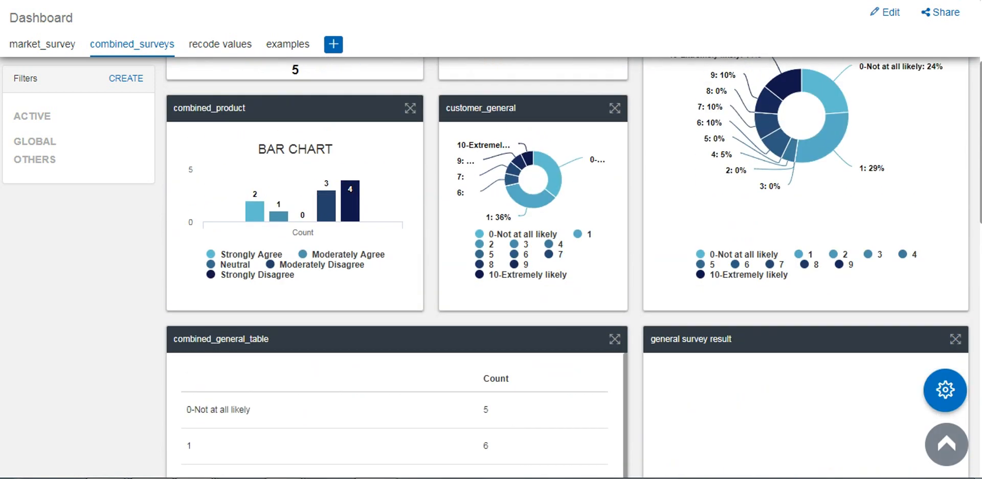
{"action": "left_click", "coordinate": [355, 210]}
{"action": "left_click", "coordinate": [326, 211]}
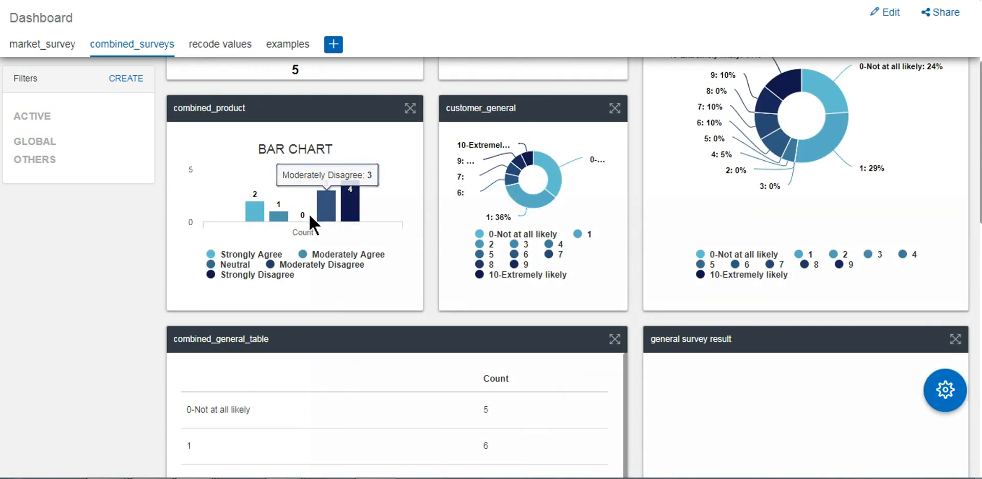
{"action": "scroll", "coordinate": [691, 358], "scroll_direction": "down", "scroll_amount": 4}
{"action": "scroll", "coordinate": [885, 263], "scroll_direction": "down", "scroll_amount": 2}
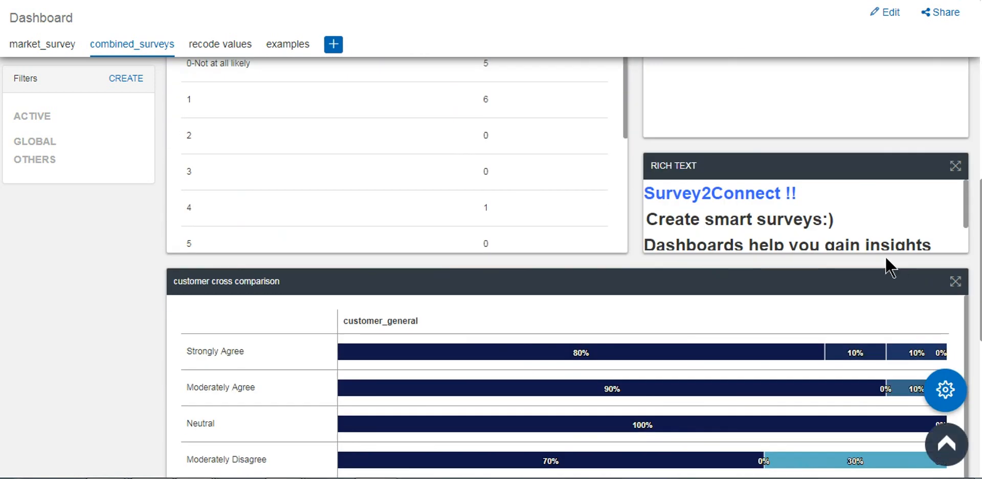
{"action": "scroll", "coordinate": [870, 206], "scroll_direction": "down", "scroll_amount": 2}
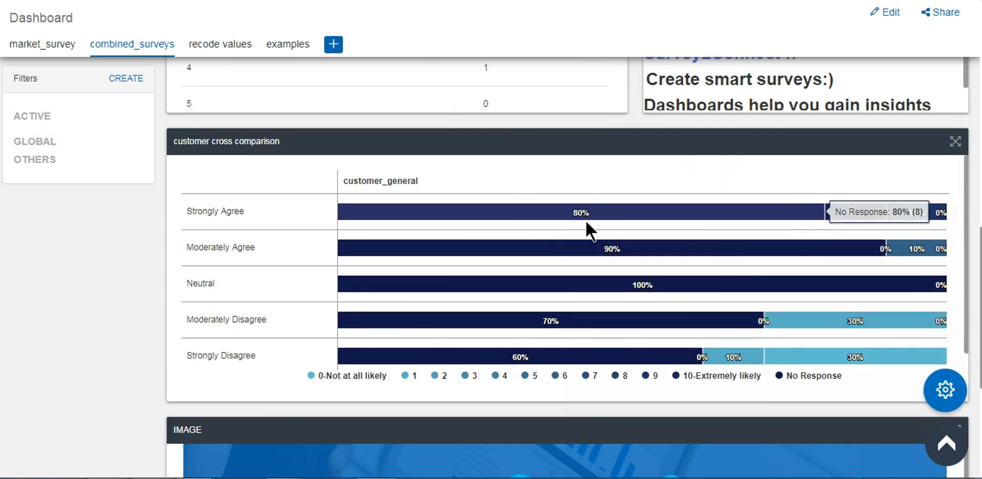
{"action": "scroll", "coordinate": [870, 285], "scroll_direction": "down", "scroll_amount": 4}
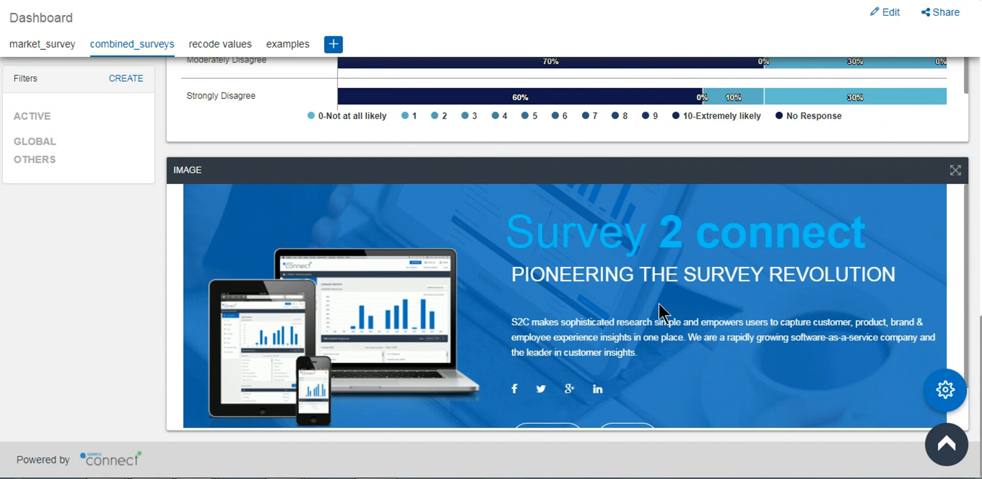
{"action": "left_click_drag", "start_coordinate": [980, 366], "coordinate": [980, 87]}
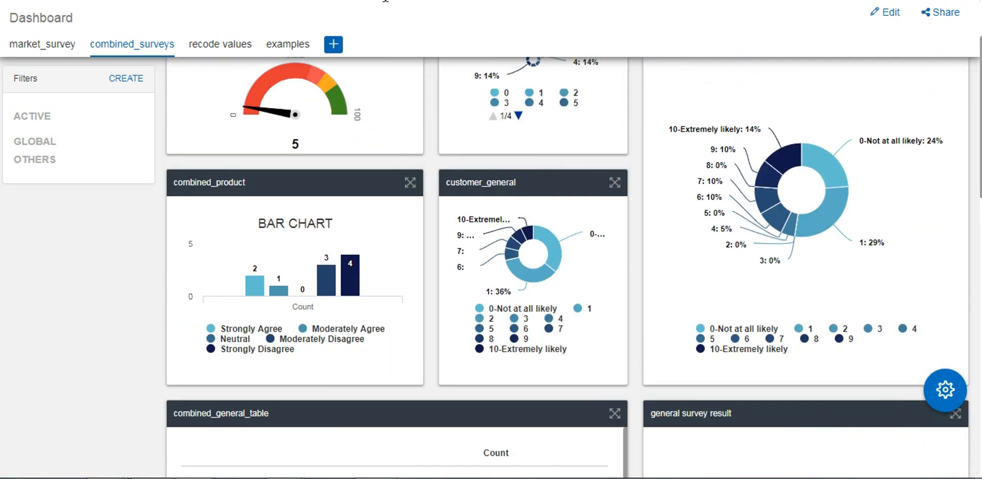
Create a non-global customer_general filter with all fields from 0-Not at all likely to 10-Extremely likely selected, and save it
{"action": "left_click", "coordinate": [128, 82]}
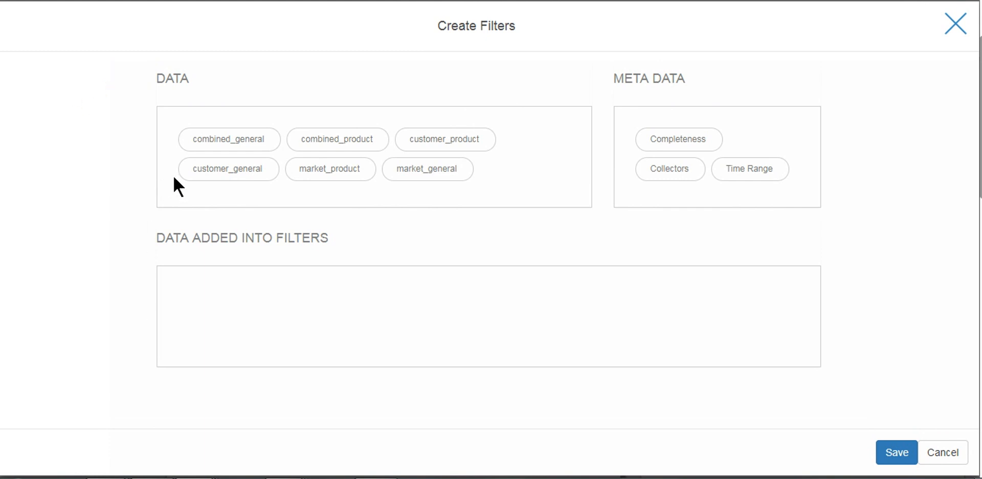
{"action": "left_click", "coordinate": [248, 172]}
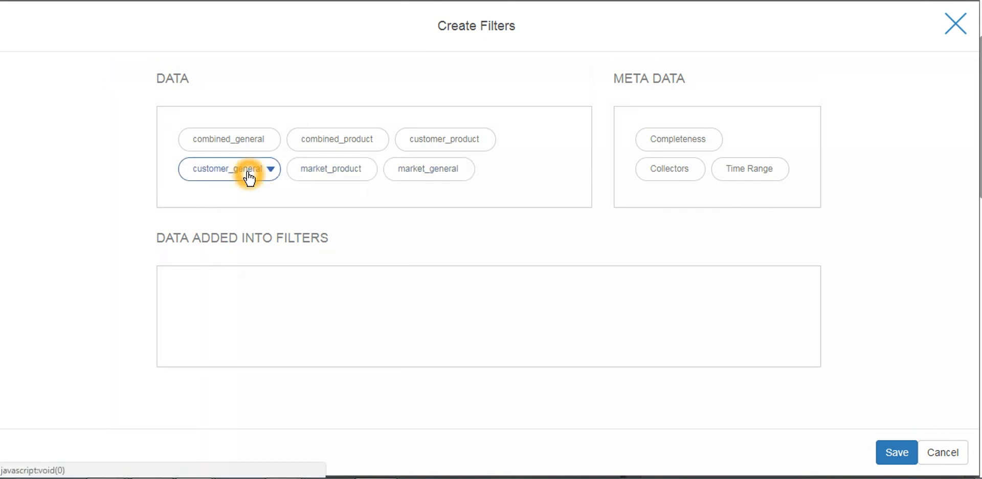
{"action": "left_click_drag", "start_coordinate": [249, 178], "coordinate": [263, 301]}
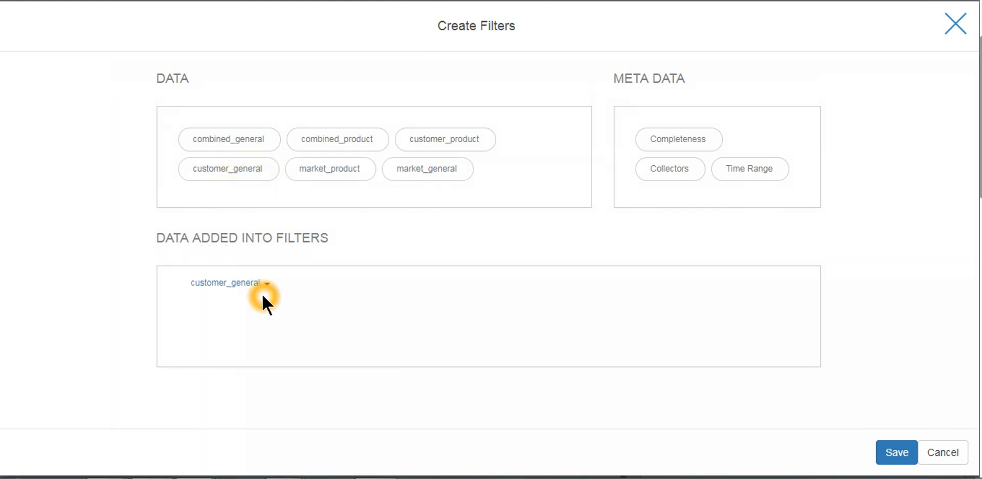
{"action": "left_click", "coordinate": [542, 409]}
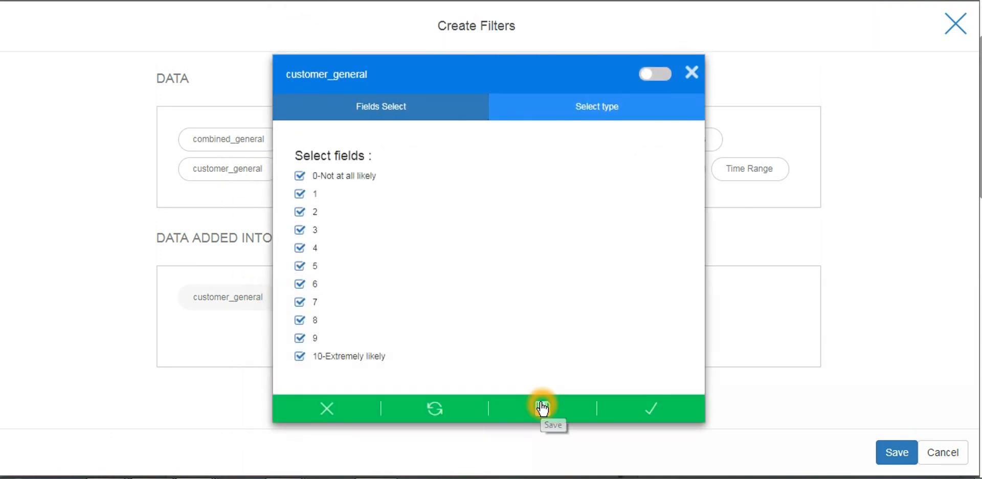
{"action": "left_click", "coordinate": [647, 77]}
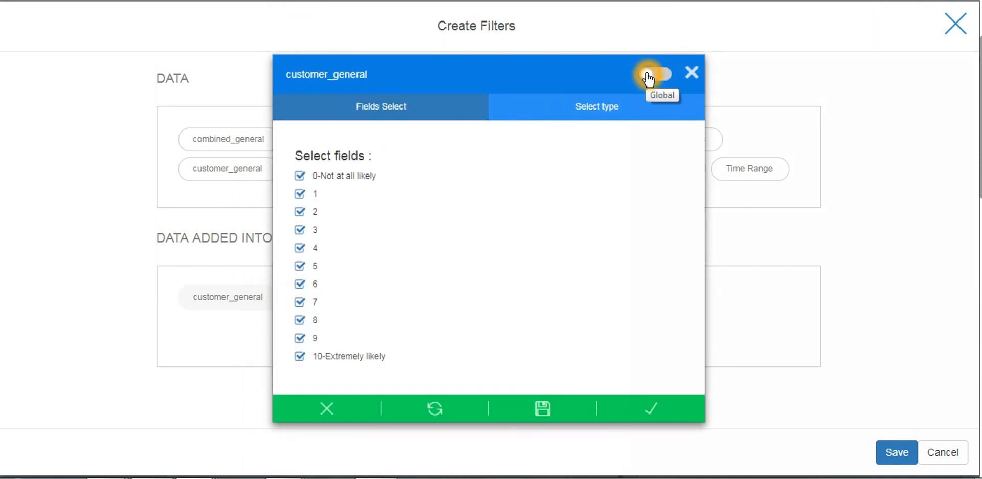
{"action": "left_click", "coordinate": [668, 78]}
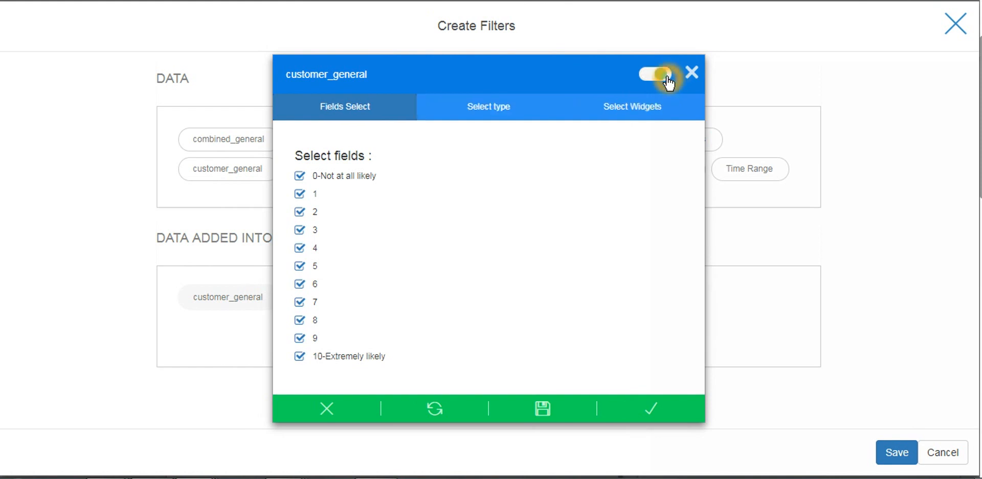
{"action": "left_click", "coordinate": [654, 411]}
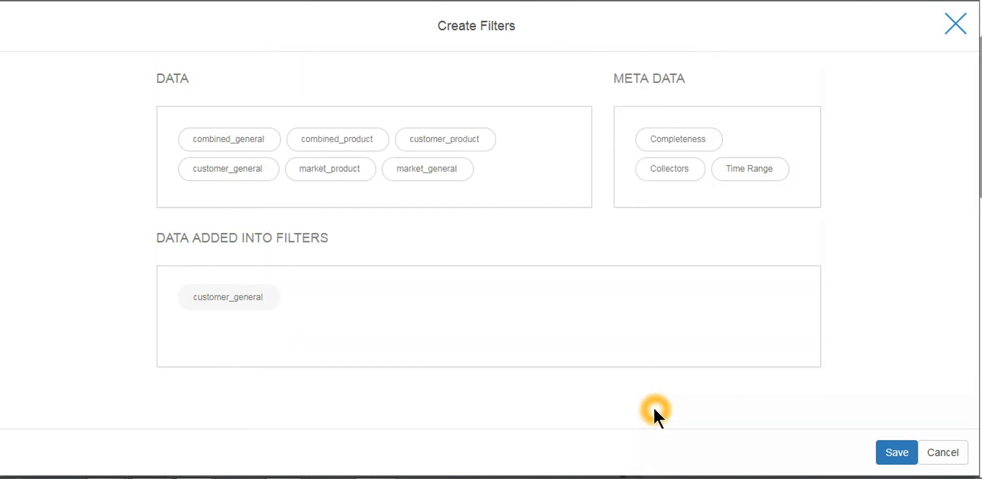
{"action": "left_click", "coordinate": [898, 453]}
{"action": "left_click", "coordinate": [541, 348]}
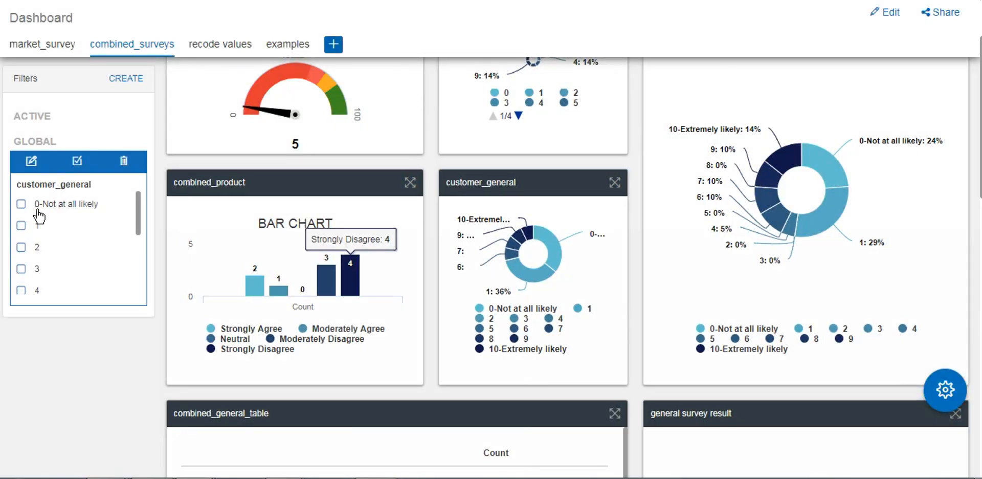
Open the dashboard's sharing URL, tick Password Protection, and examine its message fields and the social network sharing options
{"action": "left_click", "coordinate": [946, 15]}
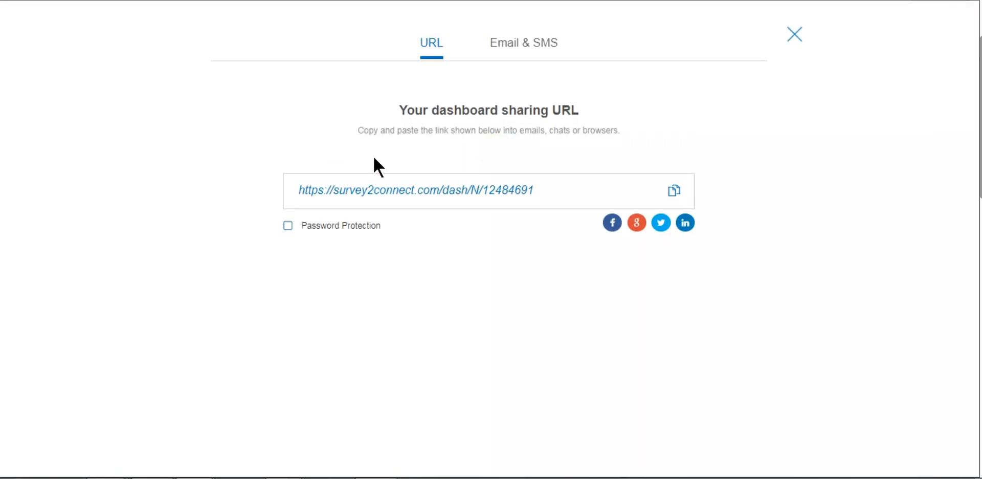
{"action": "left_click", "coordinate": [360, 231]}
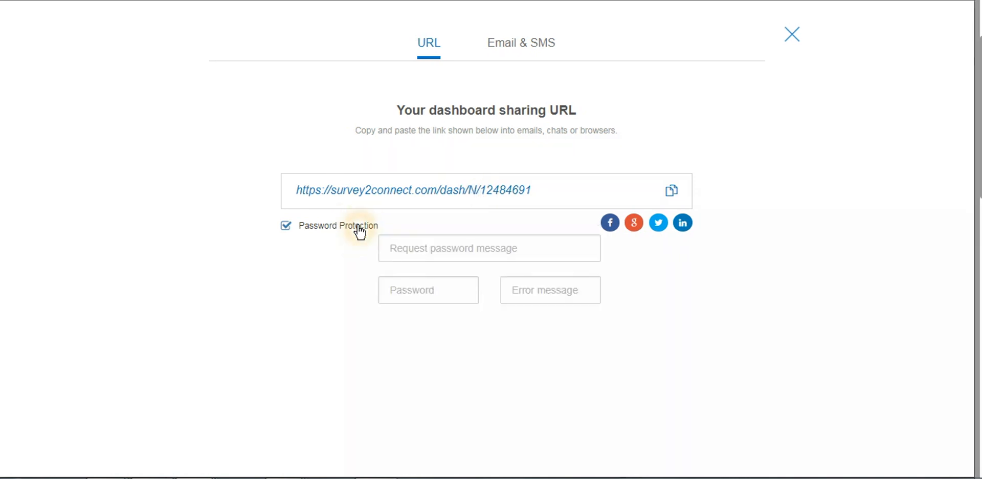
{"action": "left_click", "coordinate": [353, 272]}
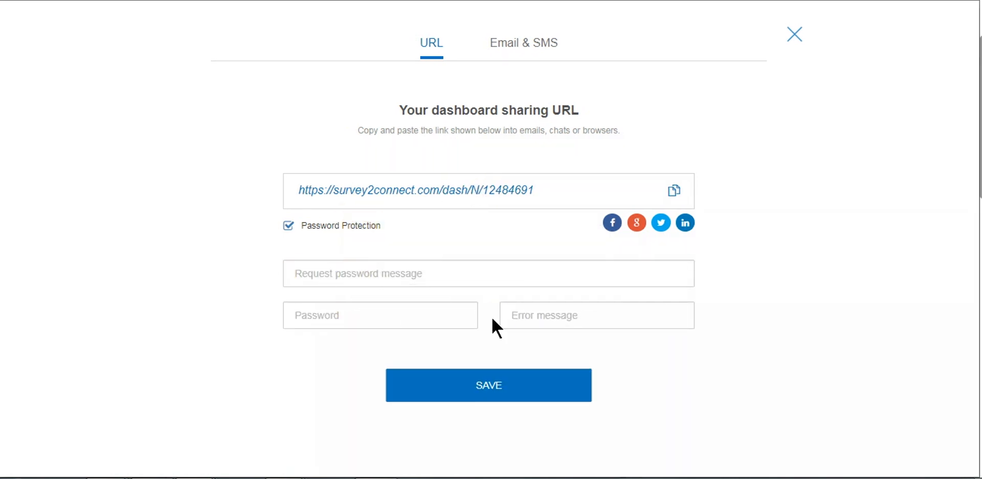
{"action": "left_click", "coordinate": [533, 384]}
{"action": "left_click", "coordinate": [661, 227]}
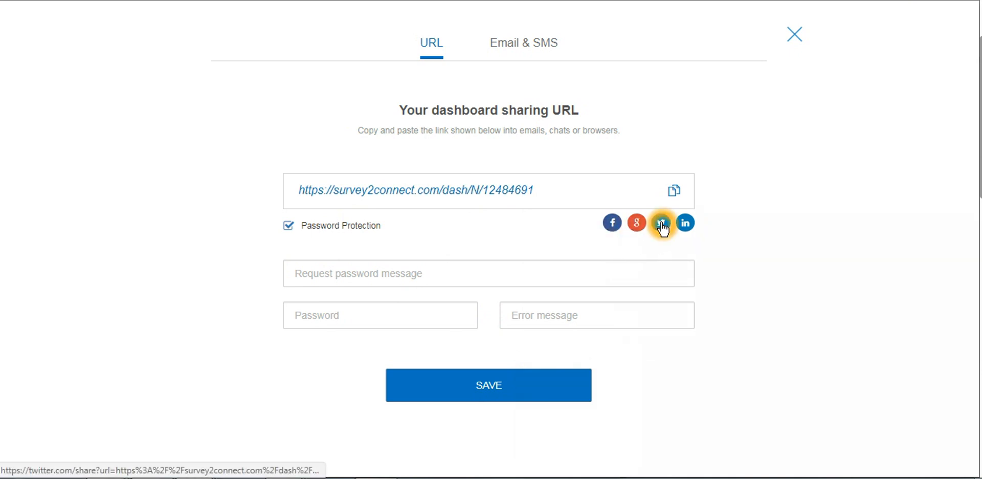
{"action": "left_click", "coordinate": [685, 225]}
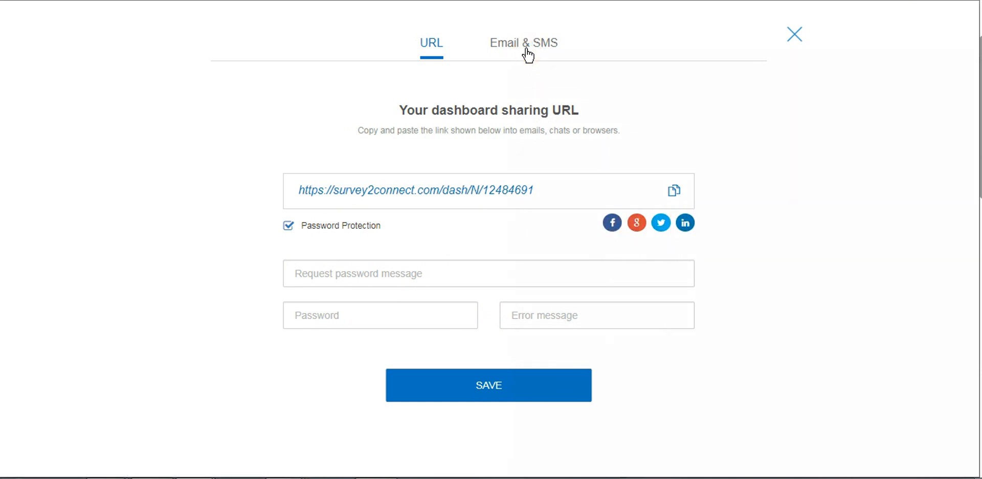
Examine the email sharing form for the dashboard, from recipients, subject and body to the domain and protocol settings
{"action": "left_click", "coordinate": [542, 50]}
{"action": "left_click_drag", "start_coordinate": [977, 135], "coordinate": [978, 174]}
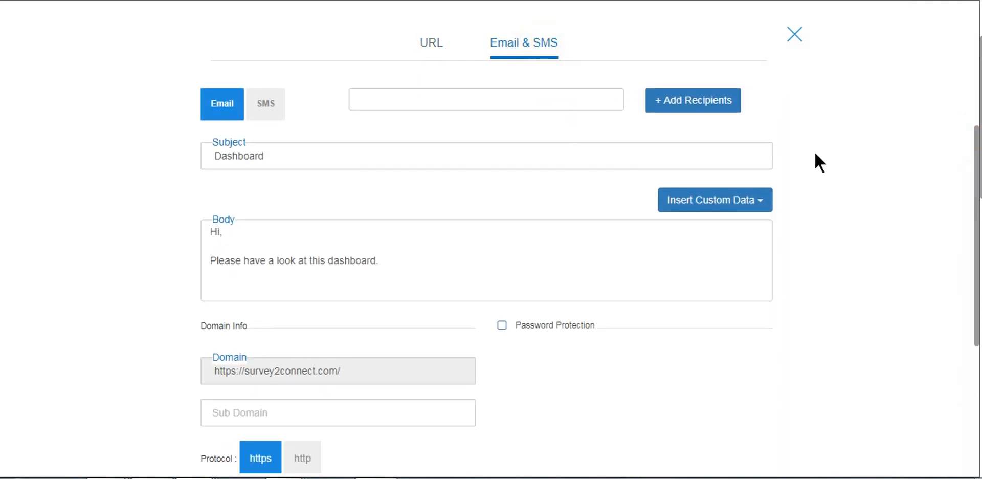
{"action": "left_click", "coordinate": [363, 260]}
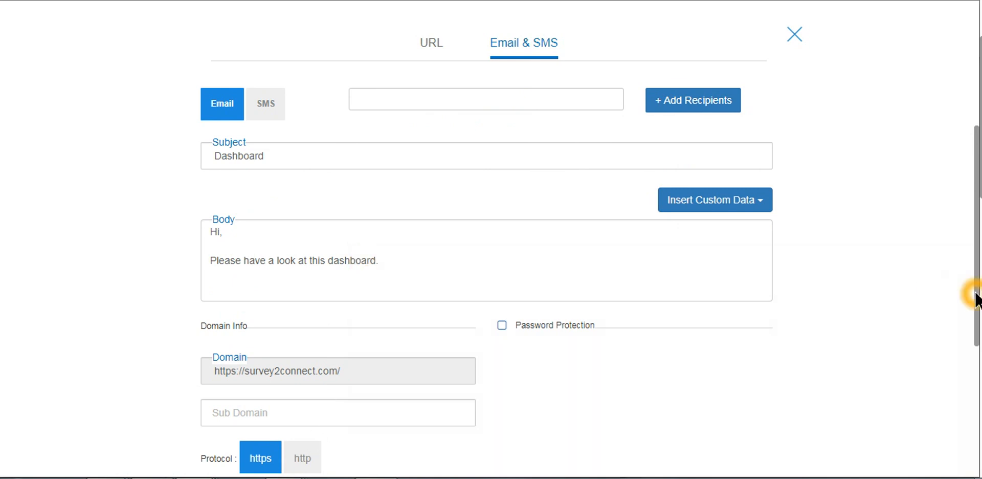
{"action": "scroll", "coordinate": [977, 299], "scroll_direction": "down", "scroll_amount": 2}
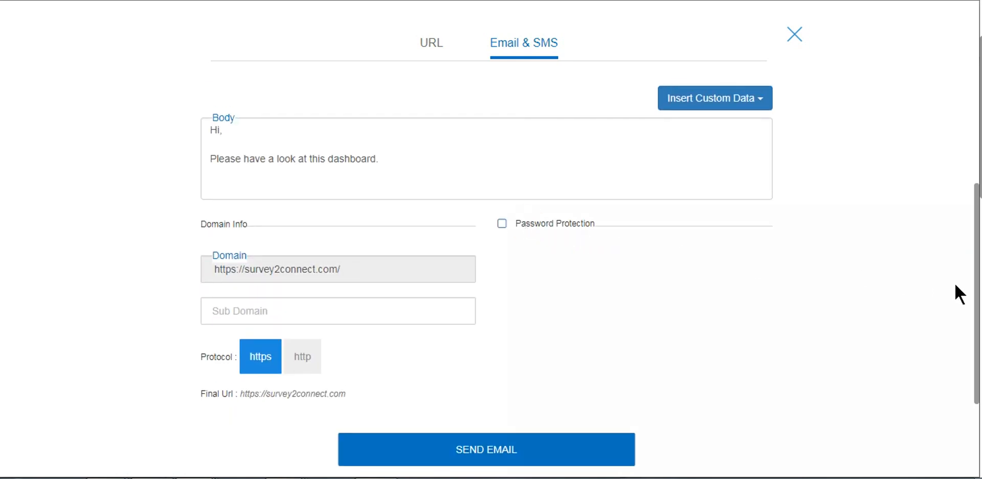
{"action": "left_click_drag", "start_coordinate": [977, 297], "coordinate": [974, 214]}
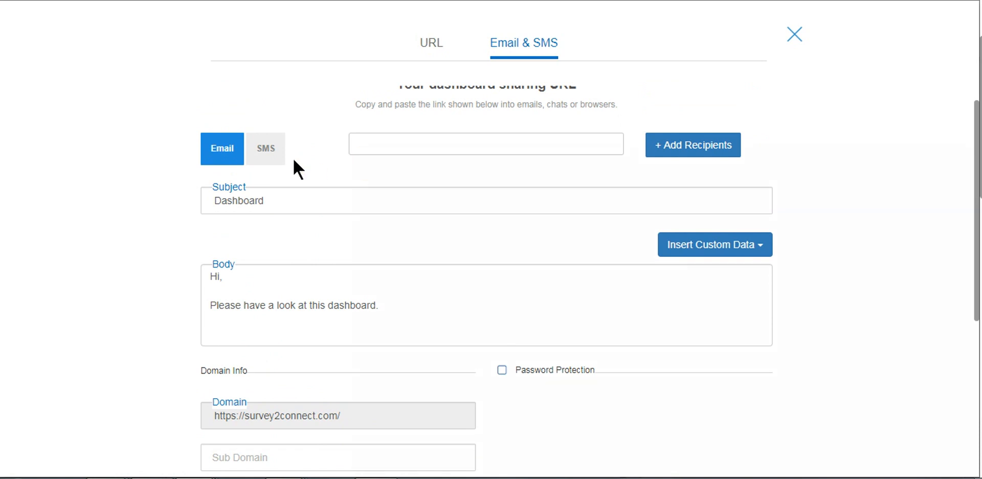
Switch the sharing form to SMS, review its recipient, body and CSV options, and close the sharing settings
{"action": "left_click", "coordinate": [275, 148]}
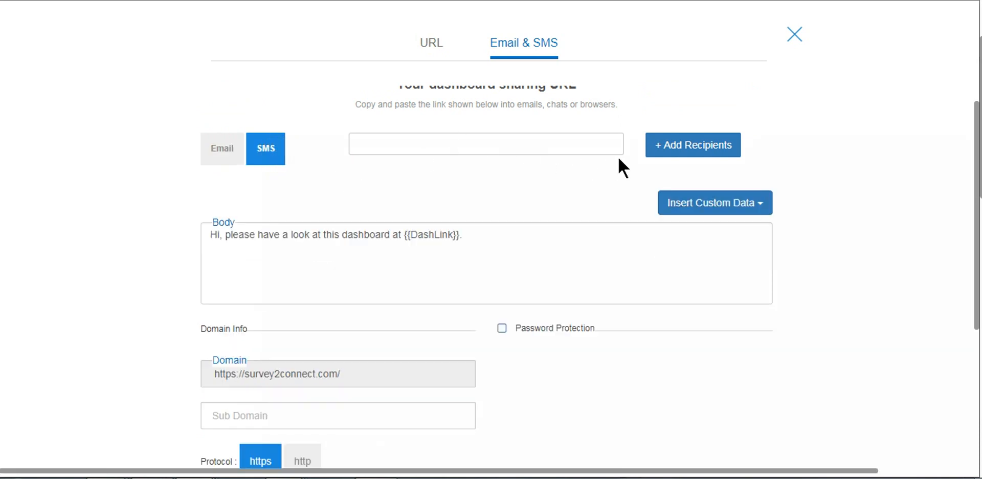
{"action": "left_click", "coordinate": [703, 152]}
{"action": "left_click_drag", "start_coordinate": [977, 279], "coordinate": [975, 389]}
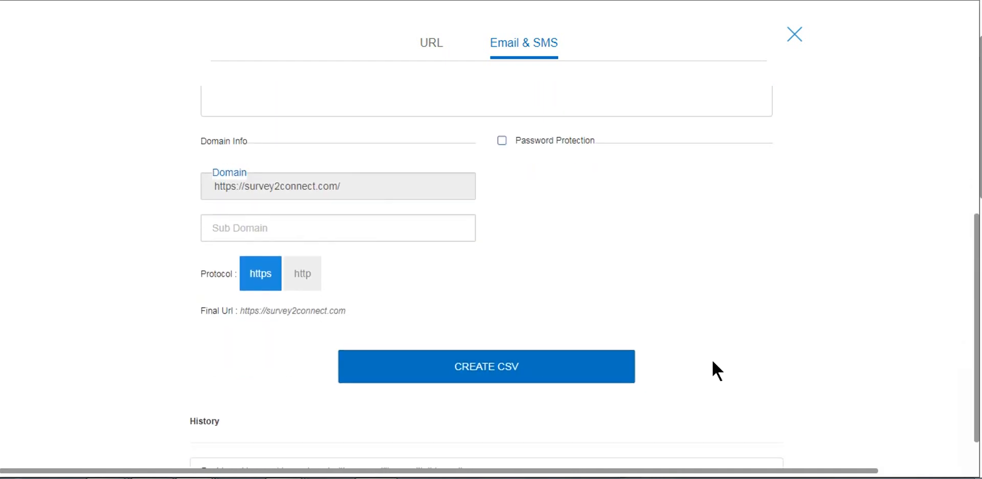
{"action": "left_click", "coordinate": [797, 36]}
Open the dashboard theme creator, examine the Bar Chart styling and the other widget categories, and return to the dashboard
{"action": "left_click", "coordinate": [945, 408]}
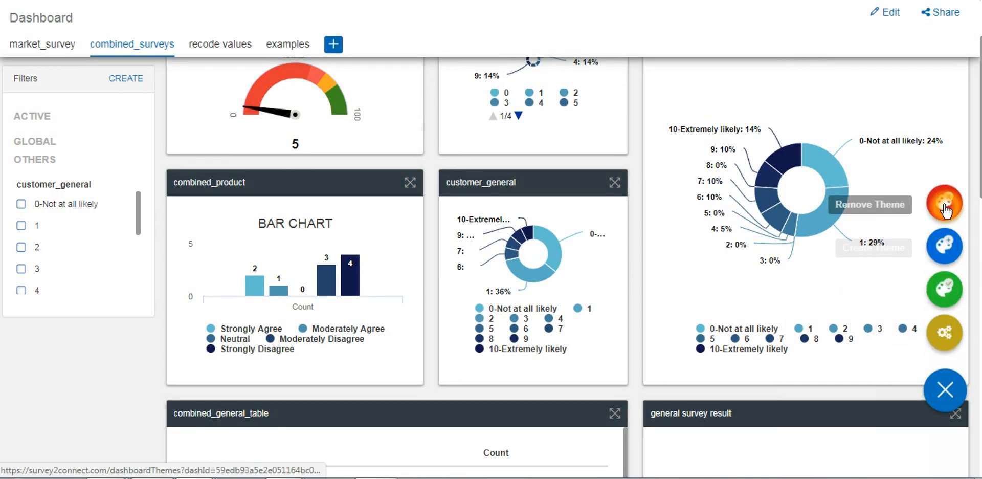
{"action": "left_click", "coordinate": [944, 254]}
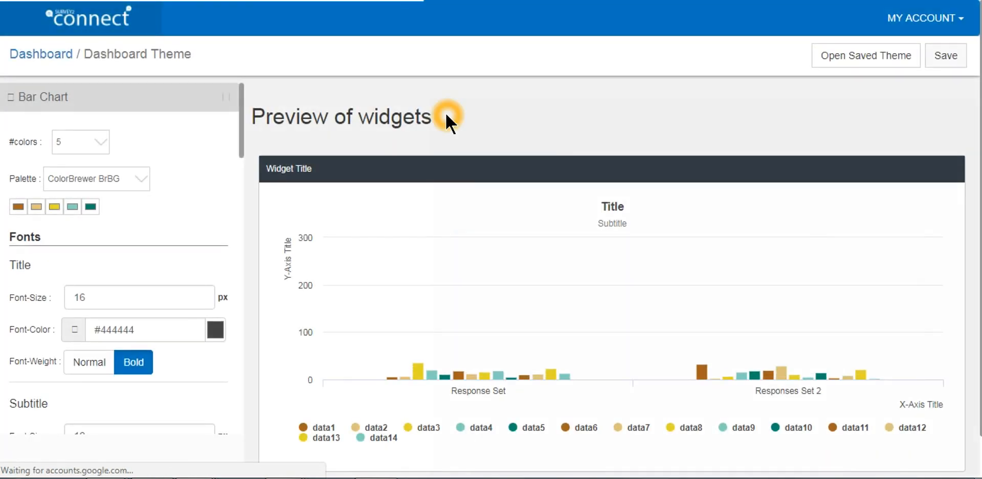
{"action": "left_click", "coordinate": [95, 102]}
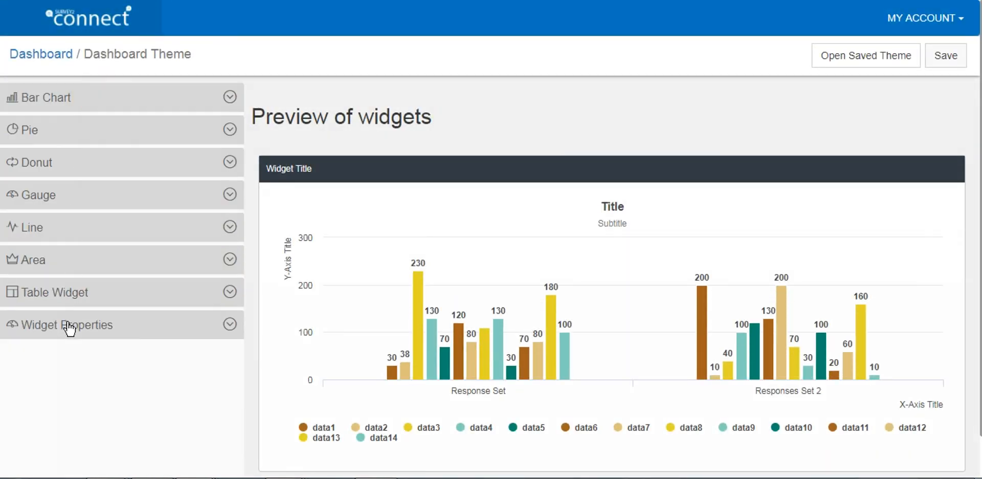
{"action": "left_click", "coordinate": [122, 100]}
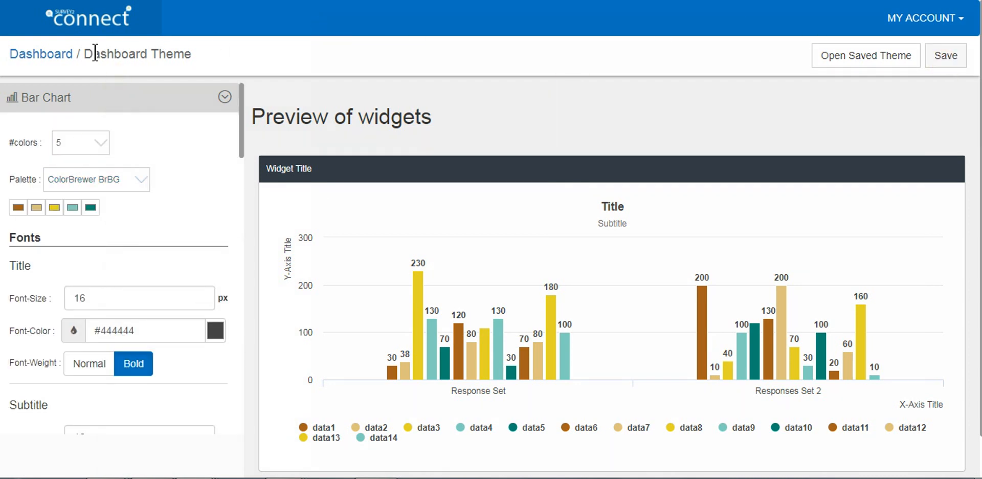
{"action": "left_click", "coordinate": [57, 58]}
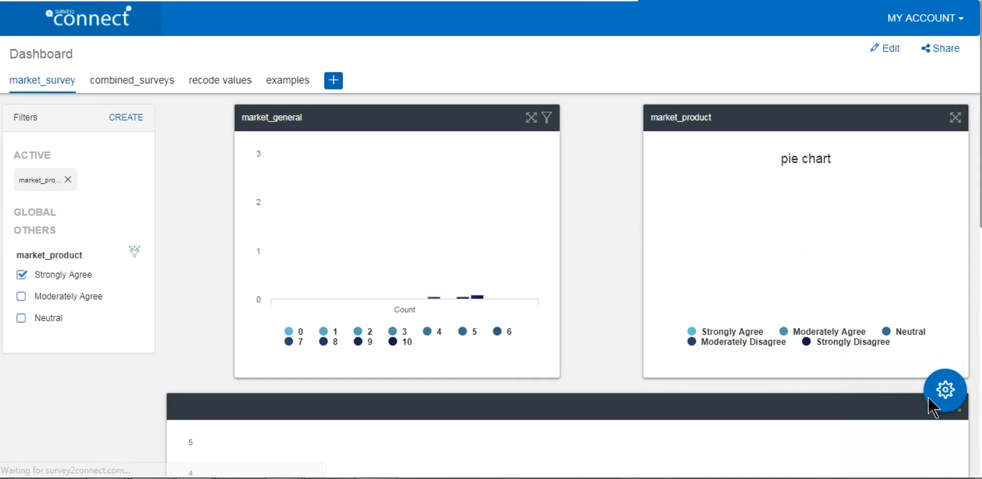
Open the dashboard settings to examine the data source mapping, and return to the dashboard
{"action": "left_click", "coordinate": [935, 404]}
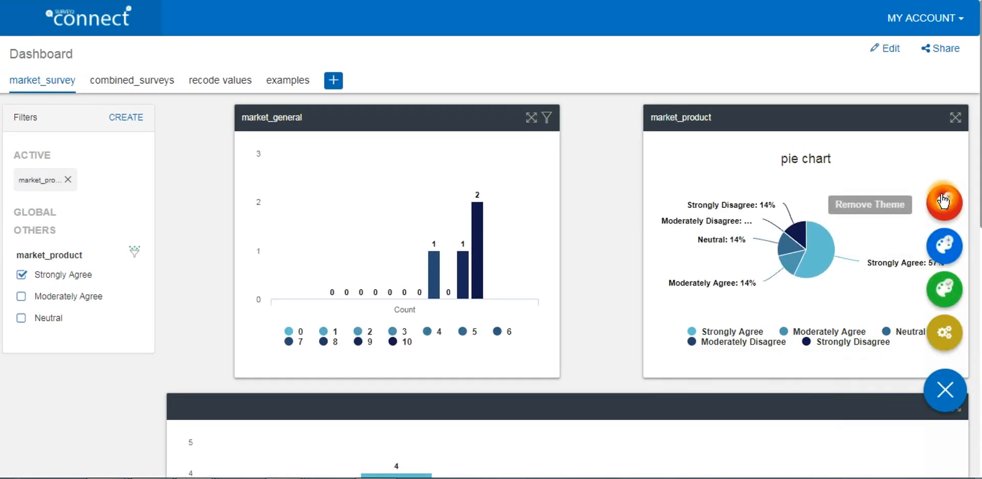
{"action": "left_click", "coordinate": [944, 334]}
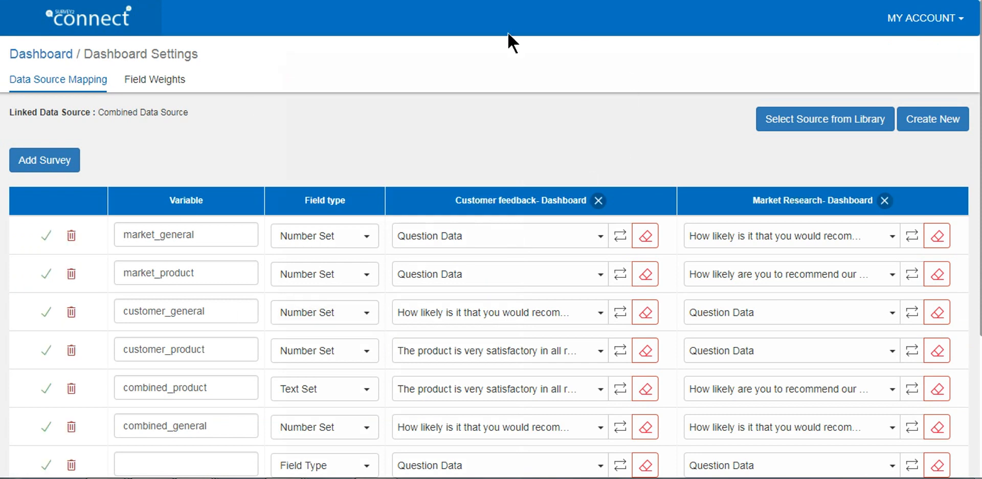
{"action": "left_click", "coordinate": [26, 54]}
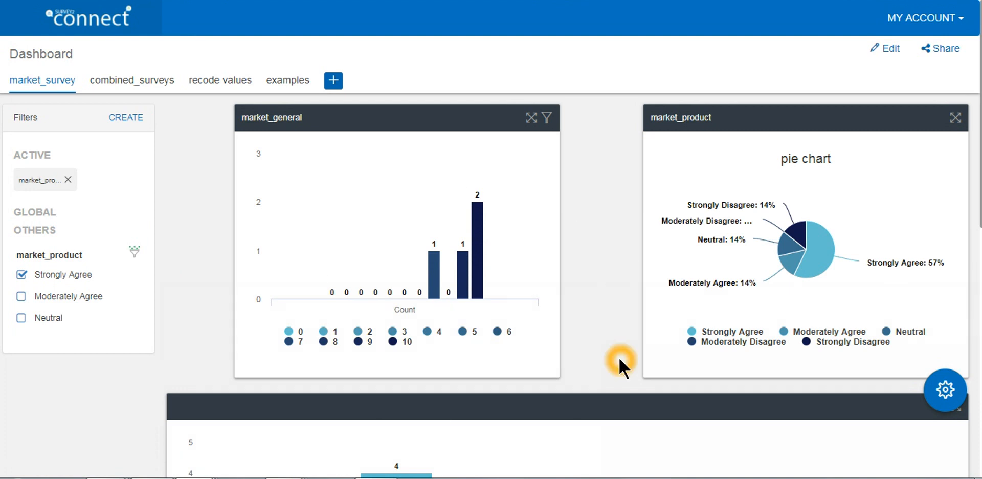
Go back to the list of all dashboards, and leave it for the site's home page
{"action": "mouse_move", "coordinate": [846, 262]}
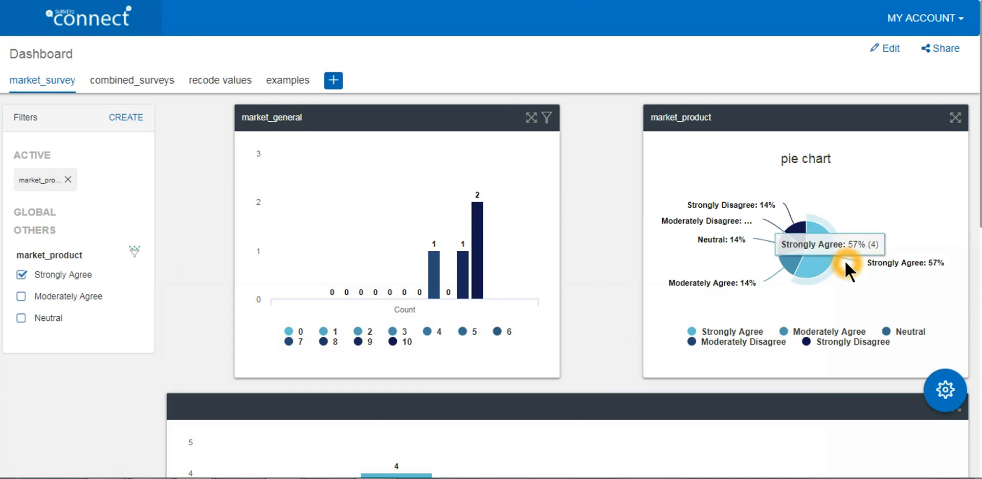
{"action": "left_click", "coordinate": [938, 21]}
{"action": "left_click", "coordinate": [911, 164]}
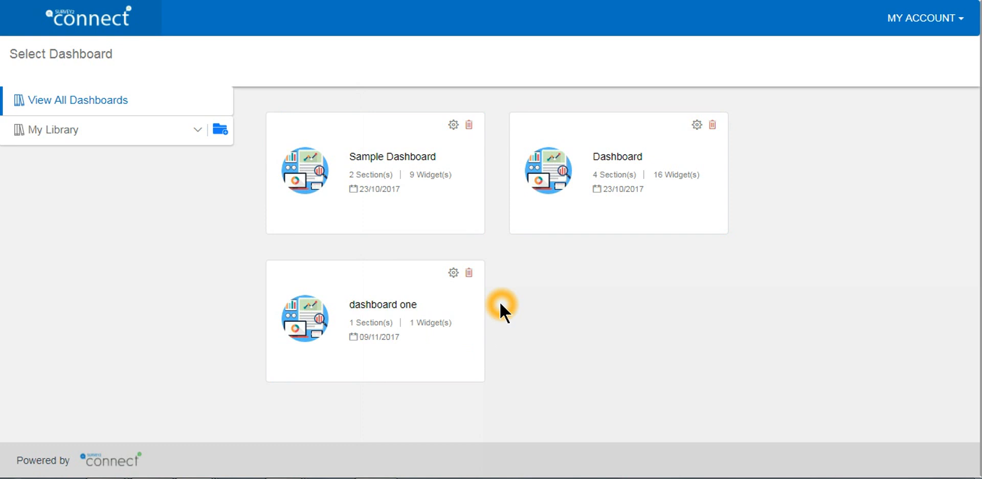
{"action": "left_click", "coordinate": [92, 24]}
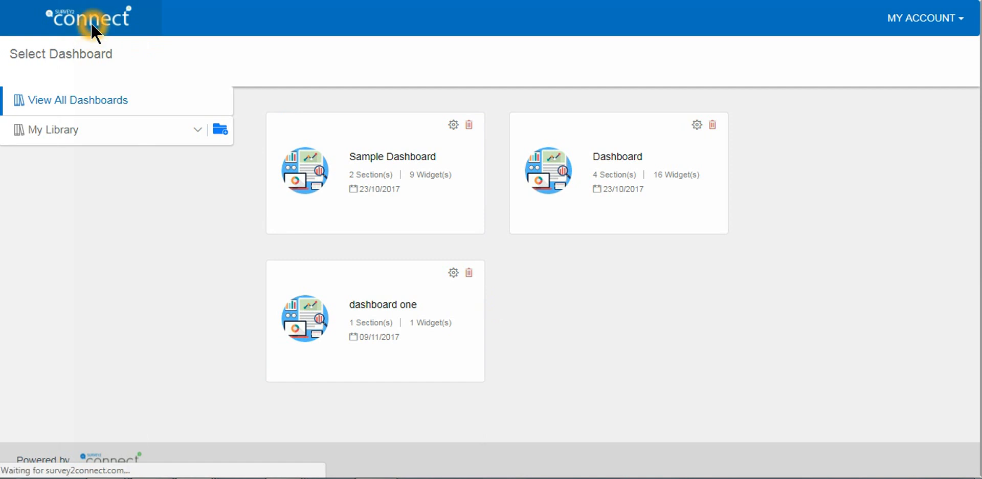